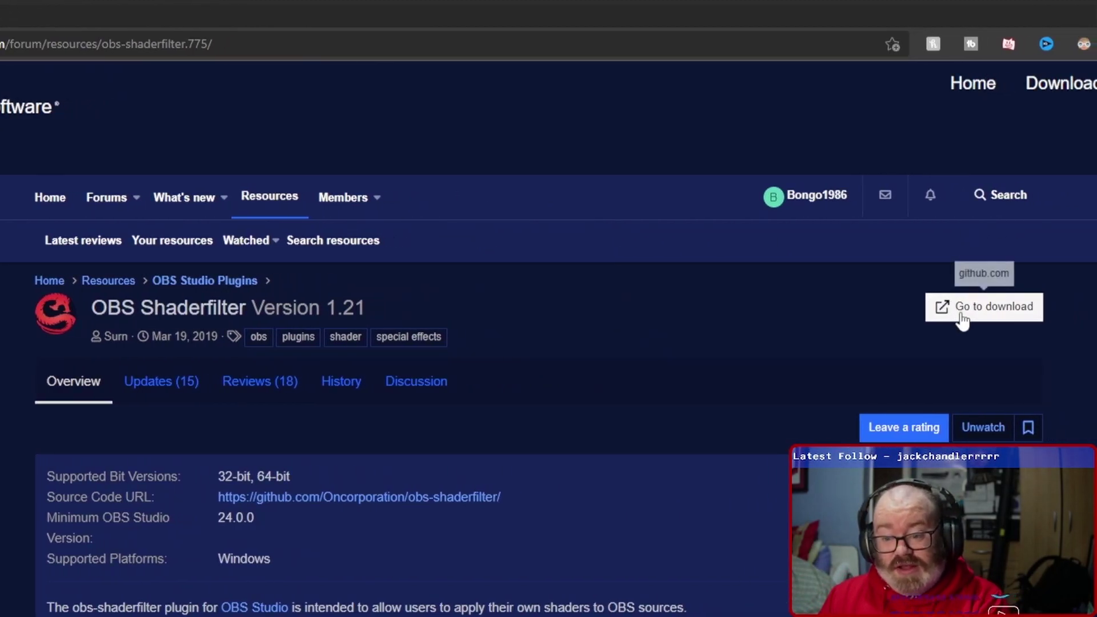
- Remove the duplicate obs-shaderfilter-win (10).zip download and show the (9) zip in File Explorer
{"action": "left_click", "coordinate": [964, 320]}
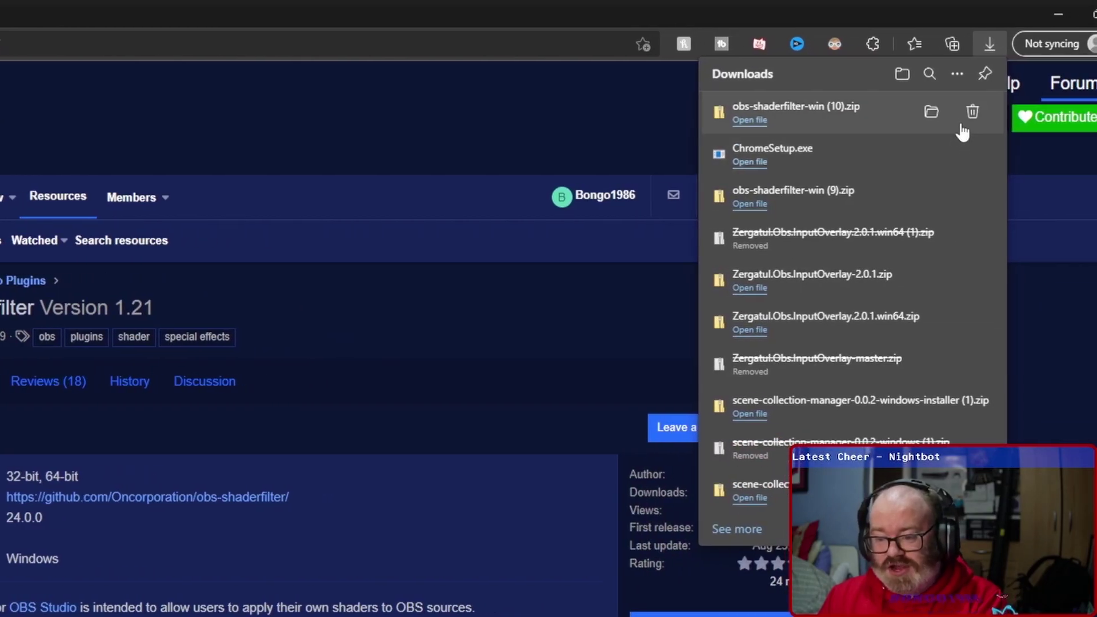
{"action": "left_click", "coordinate": [976, 112]}
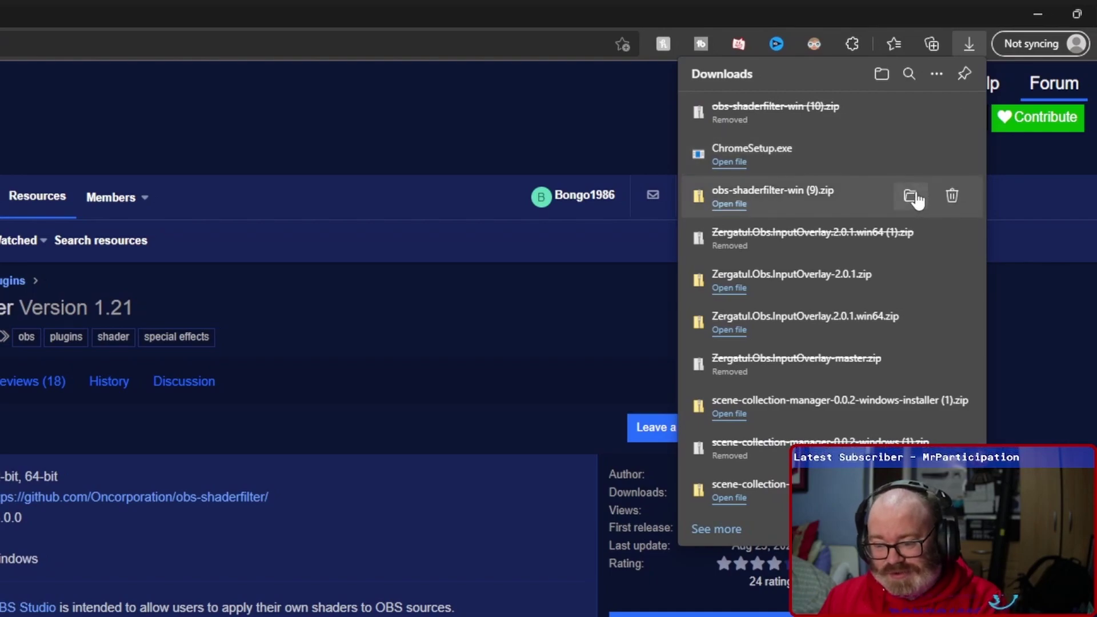
{"action": "left_click", "coordinate": [912, 196]}
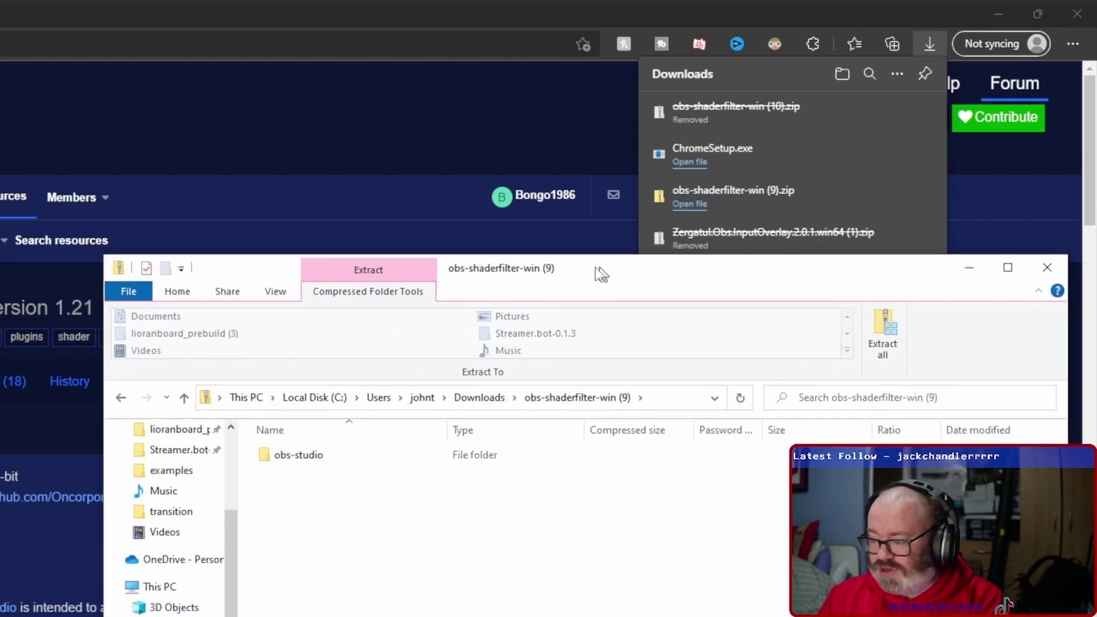
{"action": "left_click_drag", "start_coordinate": [598, 269], "coordinate": [263, 191]}
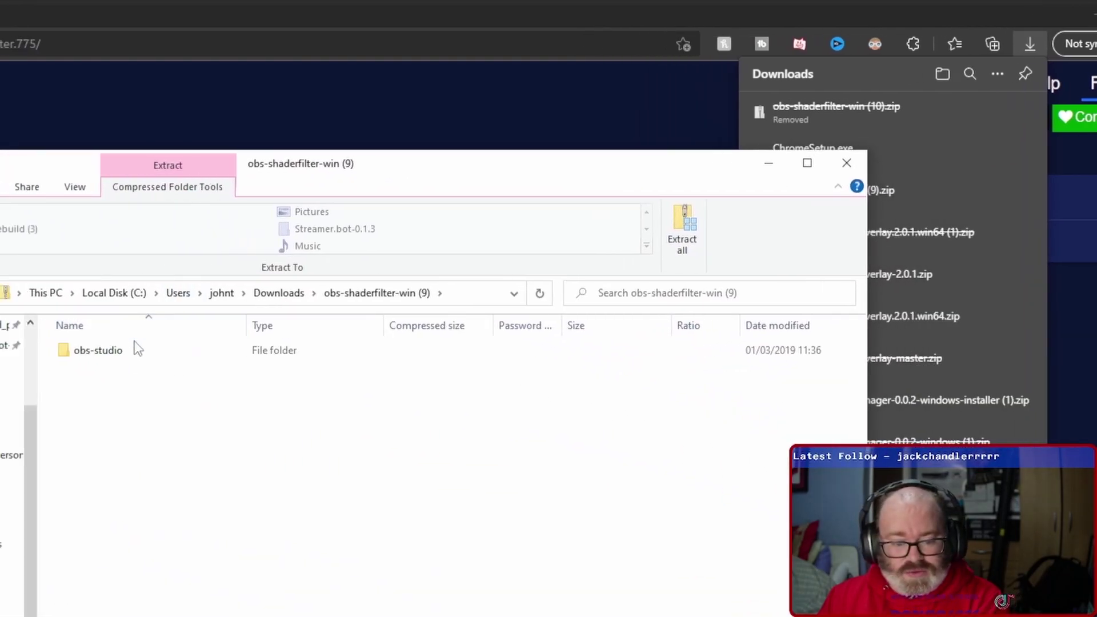
- Open the obs-studio folder inside obs-shaderfilter-win (9).zip to list data, obs-plugins, LICENSE and README
{"action": "double_click", "coordinate": [113, 351]}
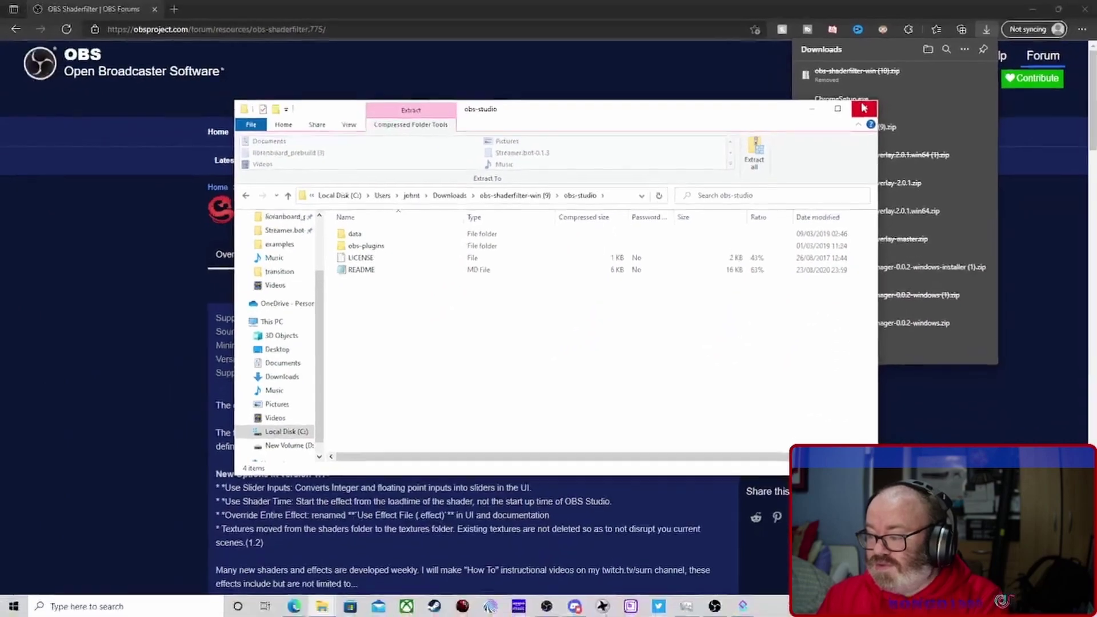
- Close the zip folder window and Edge's downloads list, then bring OBS Studio forward
{"action": "left_click", "coordinate": [880, 162]}
{"action": "left_click", "coordinate": [406, 96]}
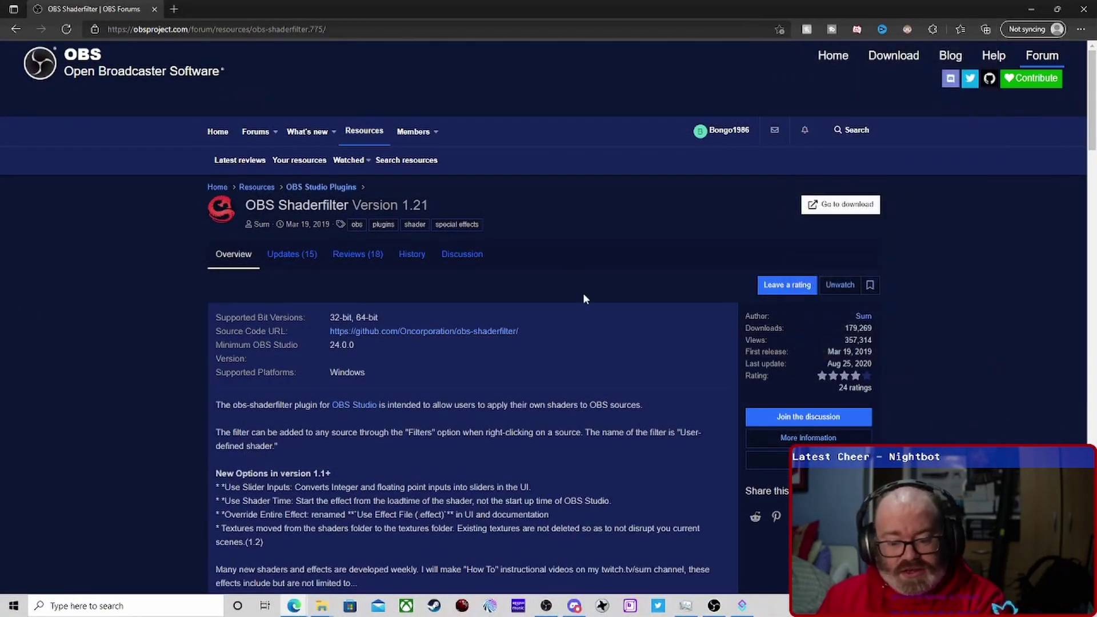
{"action": "left_click", "coordinate": [547, 607]}
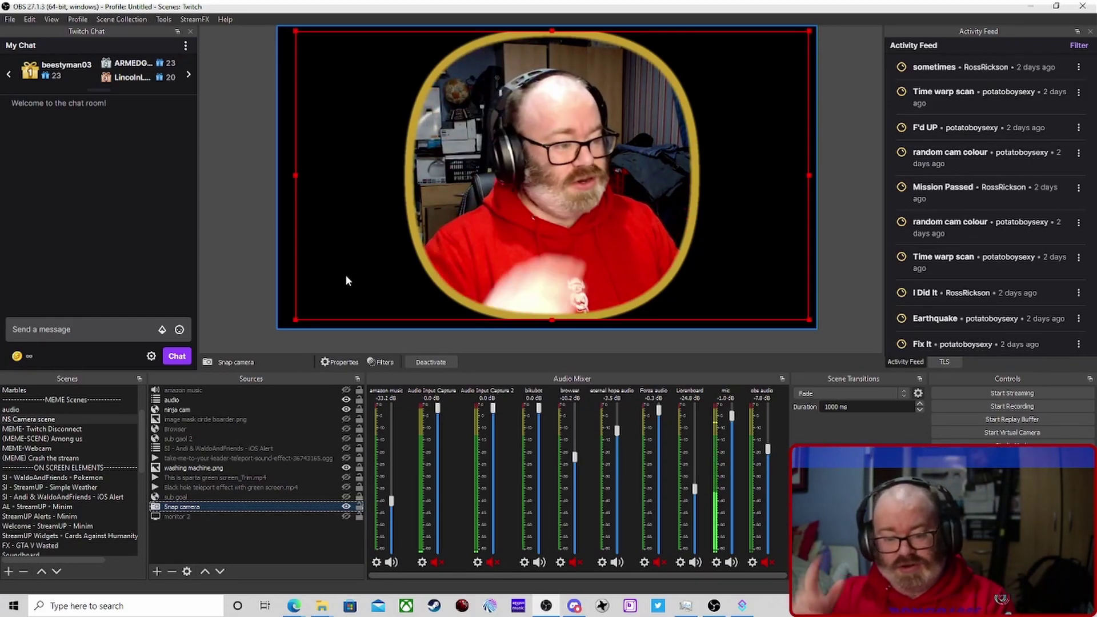
- Add a User-defined shader filter named 'test' to Snap camera, loading shader text from file
{"action": "right_click", "coordinate": [253, 507]}
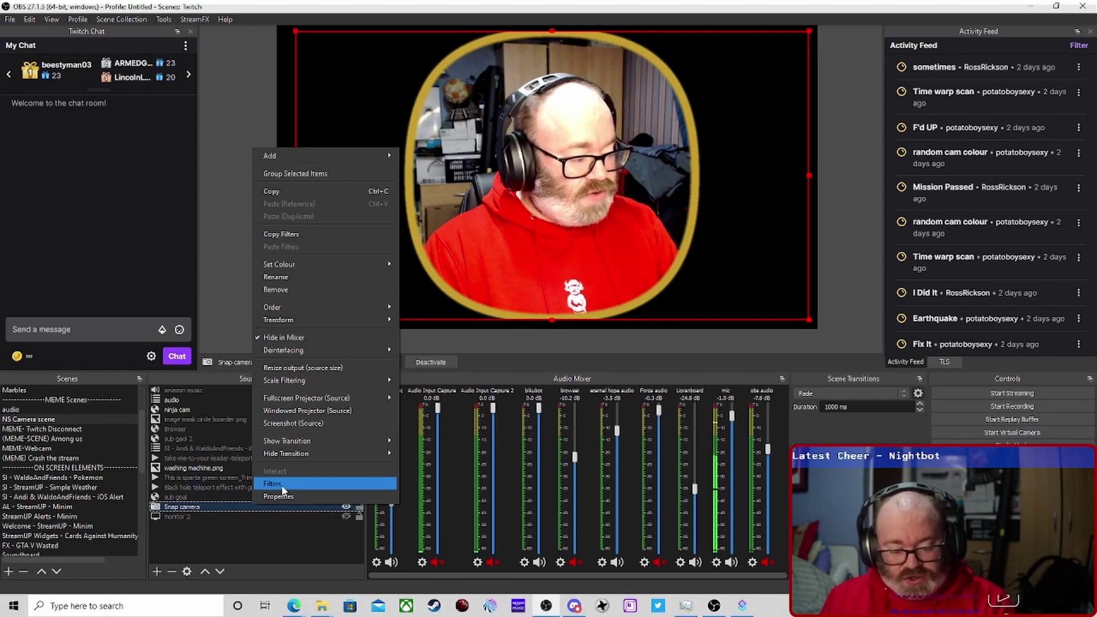
{"action": "left_click", "coordinate": [283, 486]}
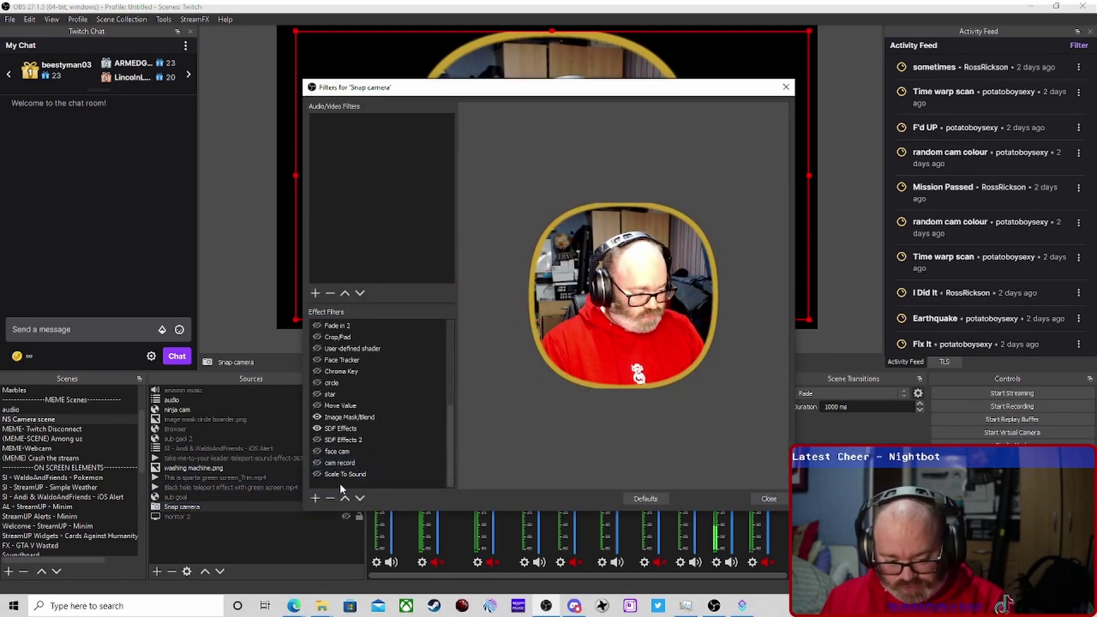
{"action": "right_click", "coordinate": [341, 485]}
{"action": "mouse_move", "coordinate": [398, 495]}
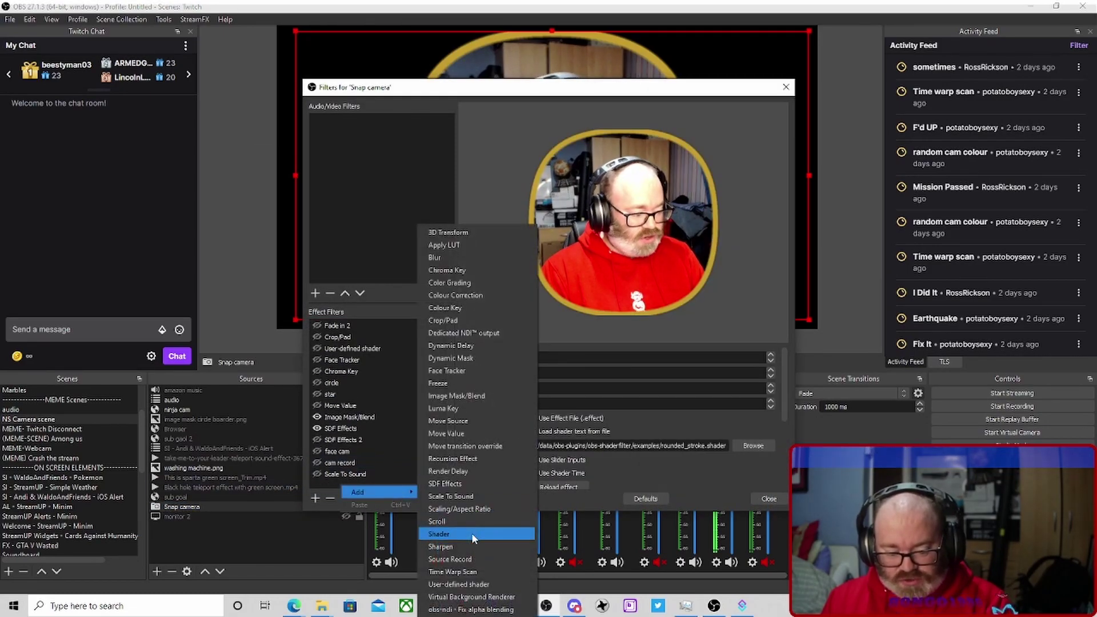
{"action": "left_click", "coordinate": [490, 585]}
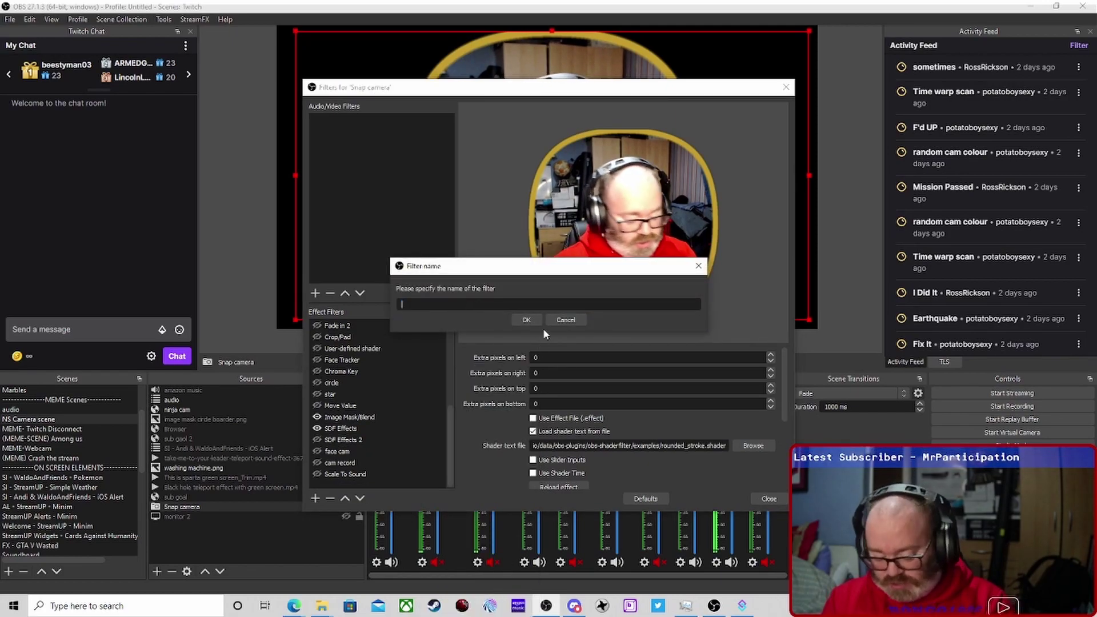
{"action": "key", "text": "Return"}
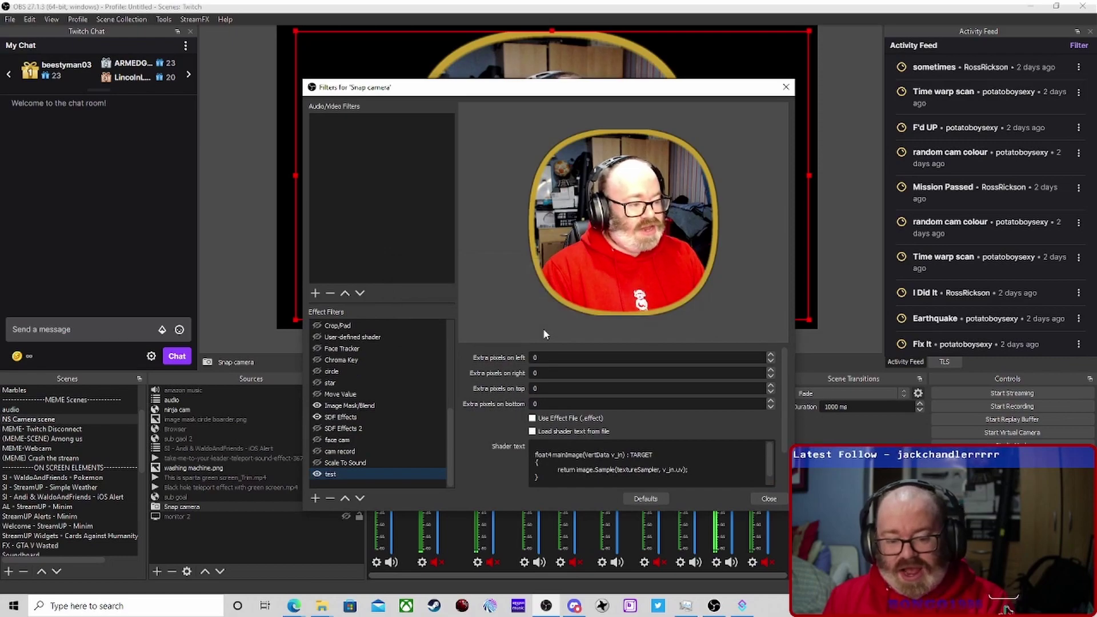
{"action": "left_click", "coordinate": [533, 432]}
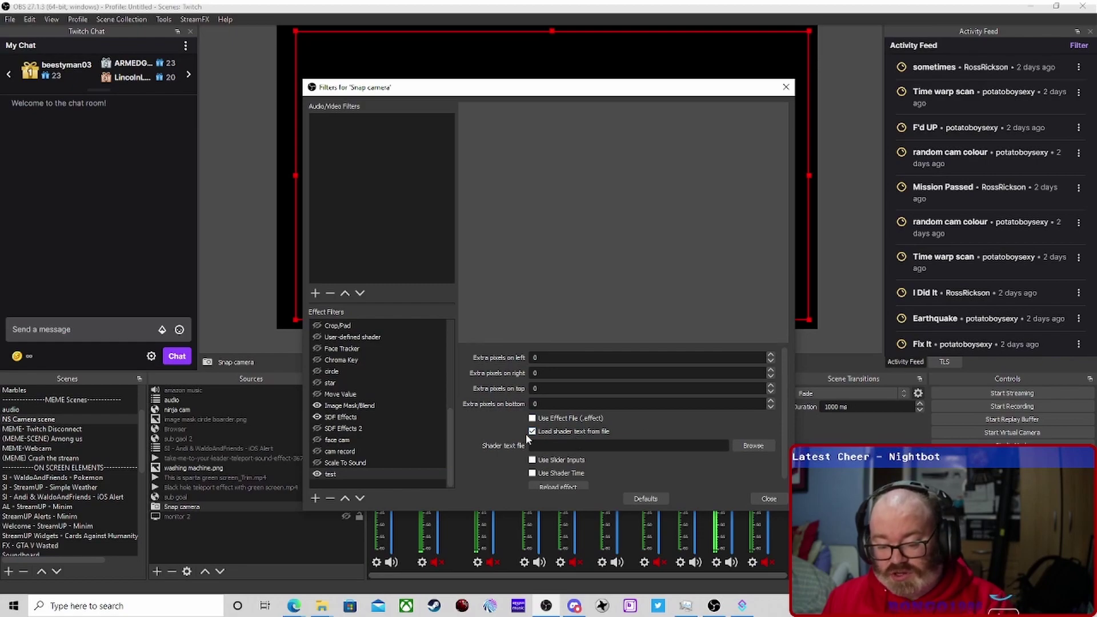
- Load zoom_blur.shader from the shaderfilter examples folder into the test filter
{"action": "left_click", "coordinate": [743, 446]}
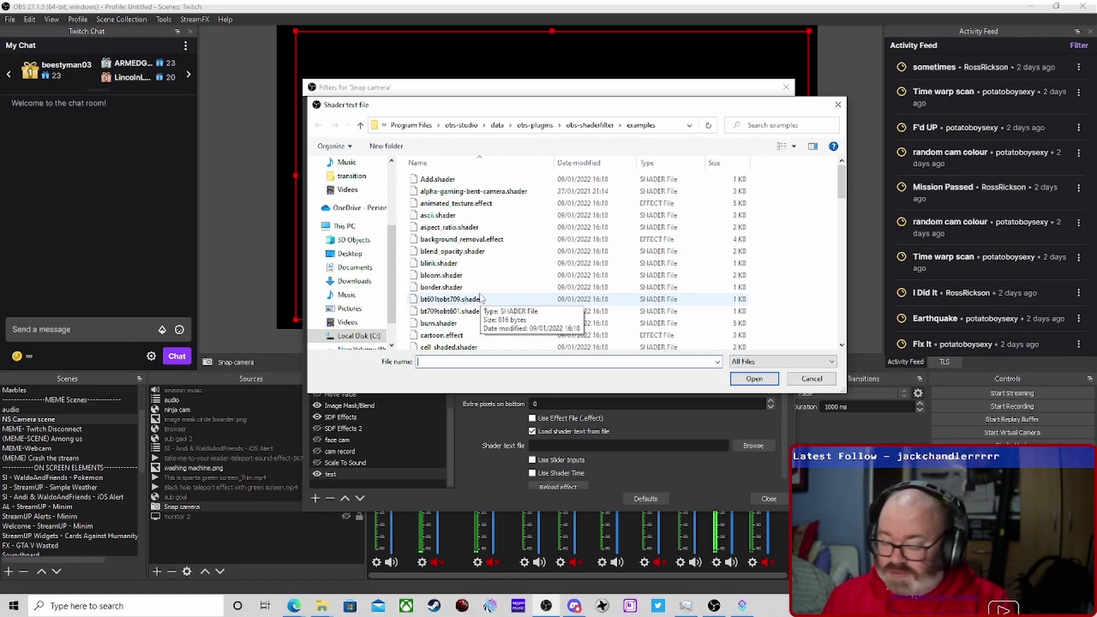
{"action": "scroll", "coordinate": [481, 298], "scroll_direction": "down", "scroll_amount": 8}
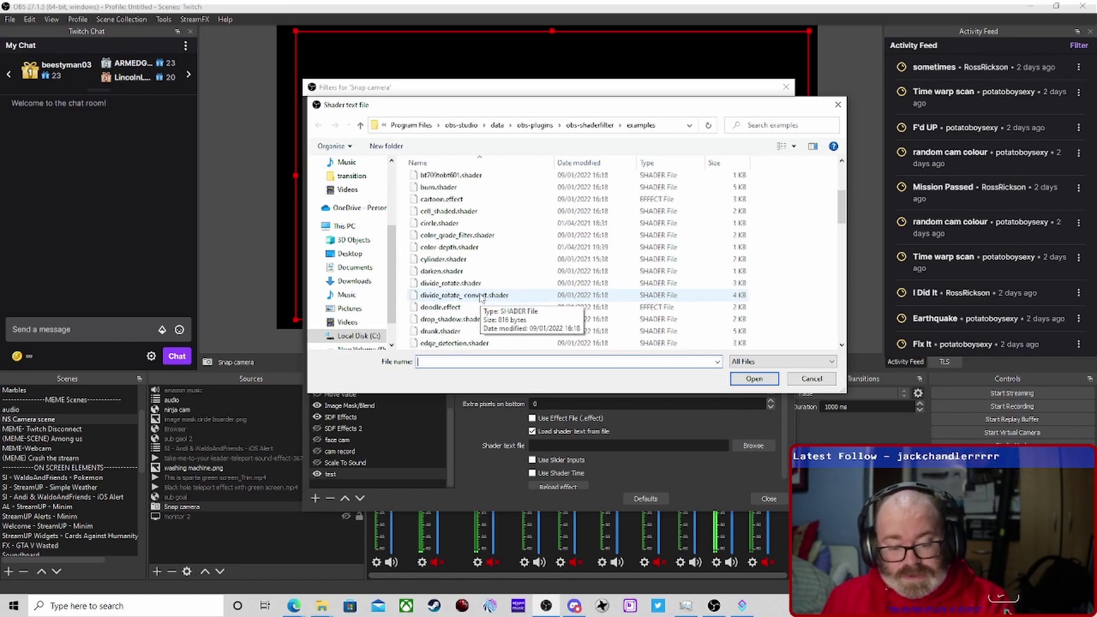
{"action": "scroll", "coordinate": [480, 297], "scroll_direction": "down", "scroll_amount": 3}
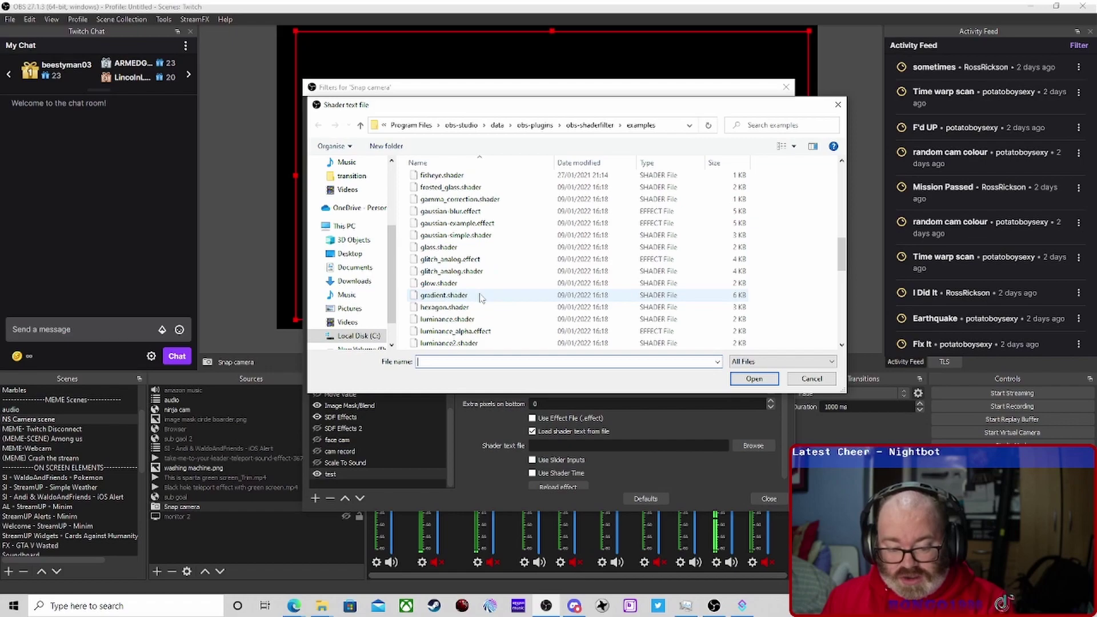
{"action": "scroll", "coordinate": [481, 297], "scroll_direction": "down", "scroll_amount": 8}
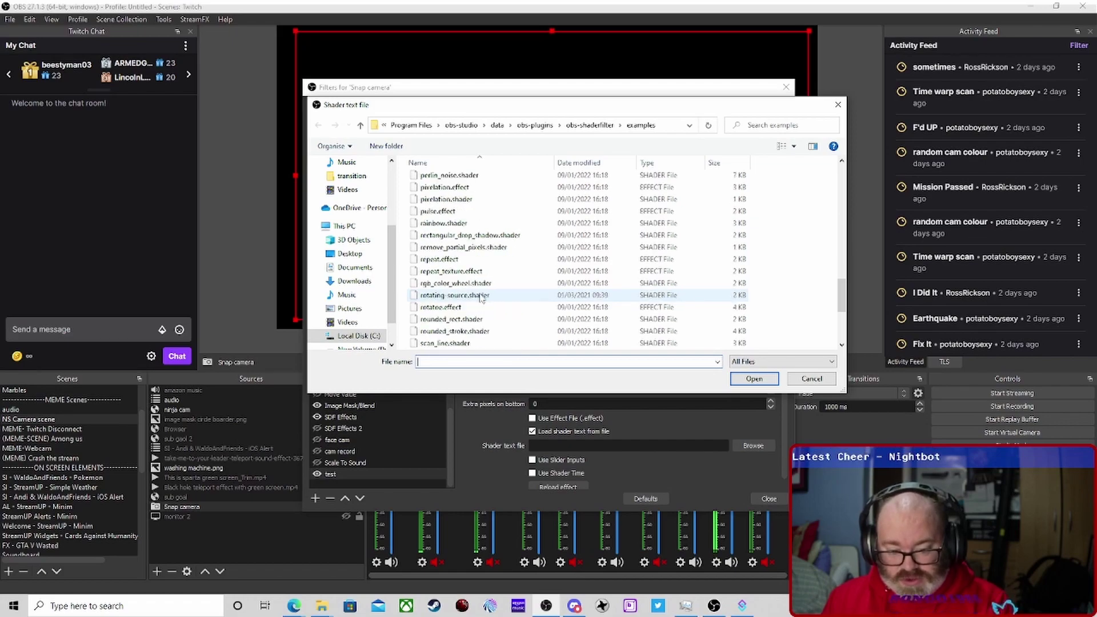
{"action": "scroll", "coordinate": [481, 297], "scroll_direction": "down", "scroll_amount": 1}
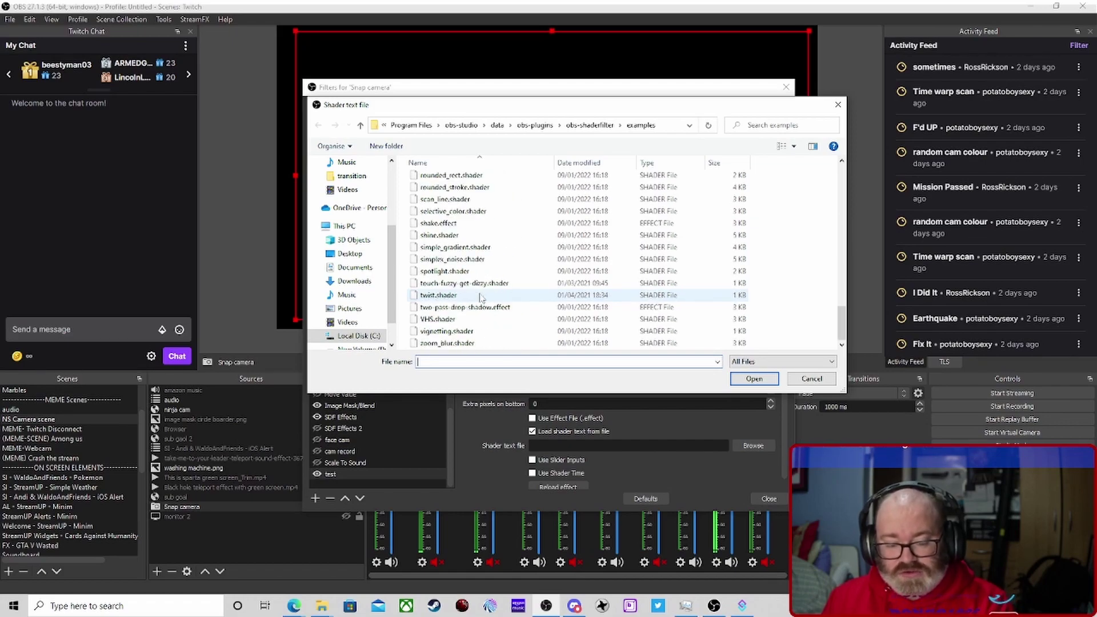
{"action": "scroll", "coordinate": [481, 297], "scroll_direction": "up", "scroll_amount": 3}
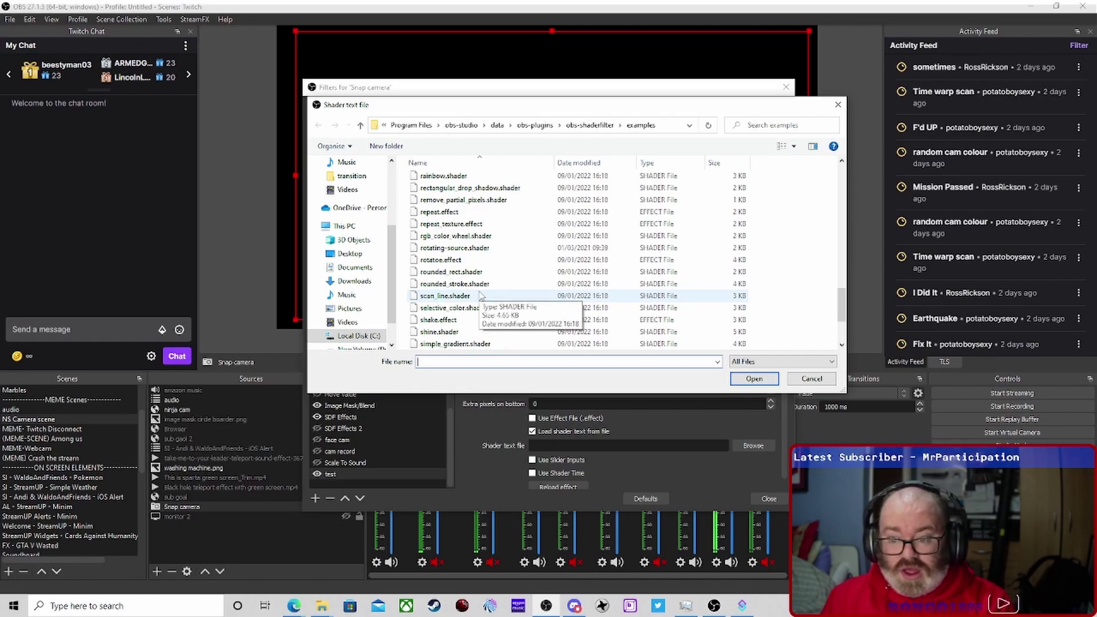
{"action": "scroll", "coordinate": [481, 296], "scroll_direction": "down", "scroll_amount": 3}
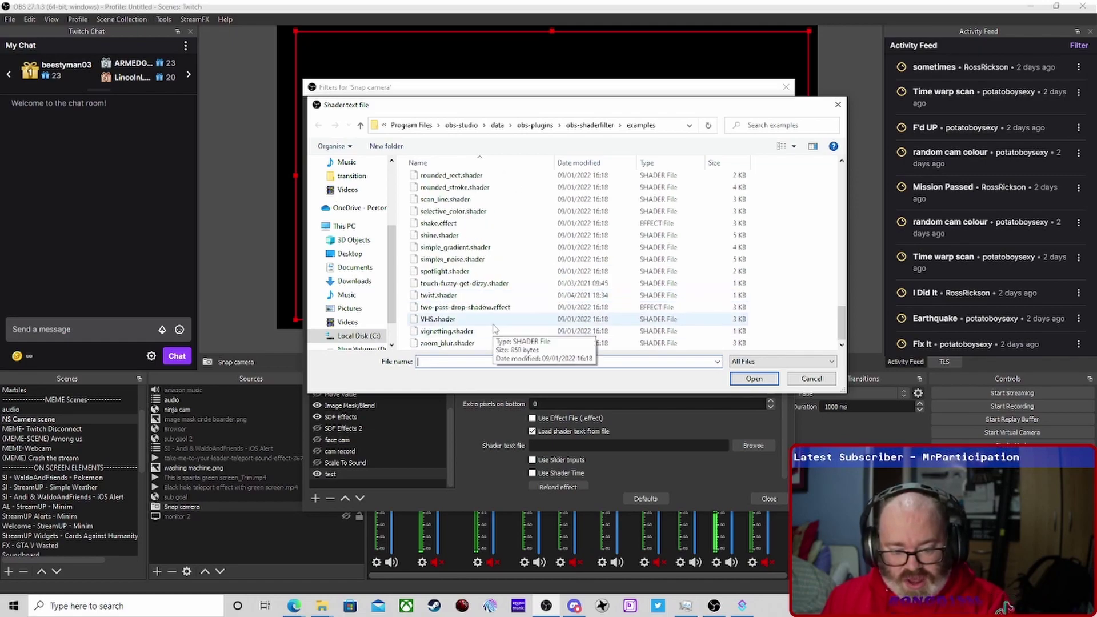
{"action": "left_click", "coordinate": [474, 344]}
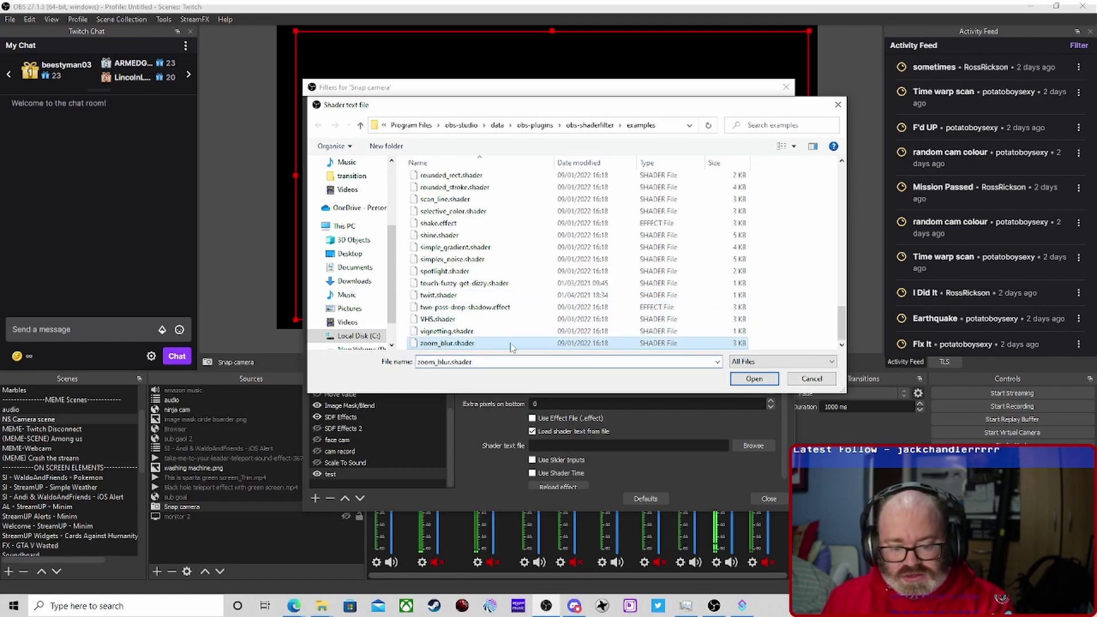
{"action": "left_click", "coordinate": [754, 378]}
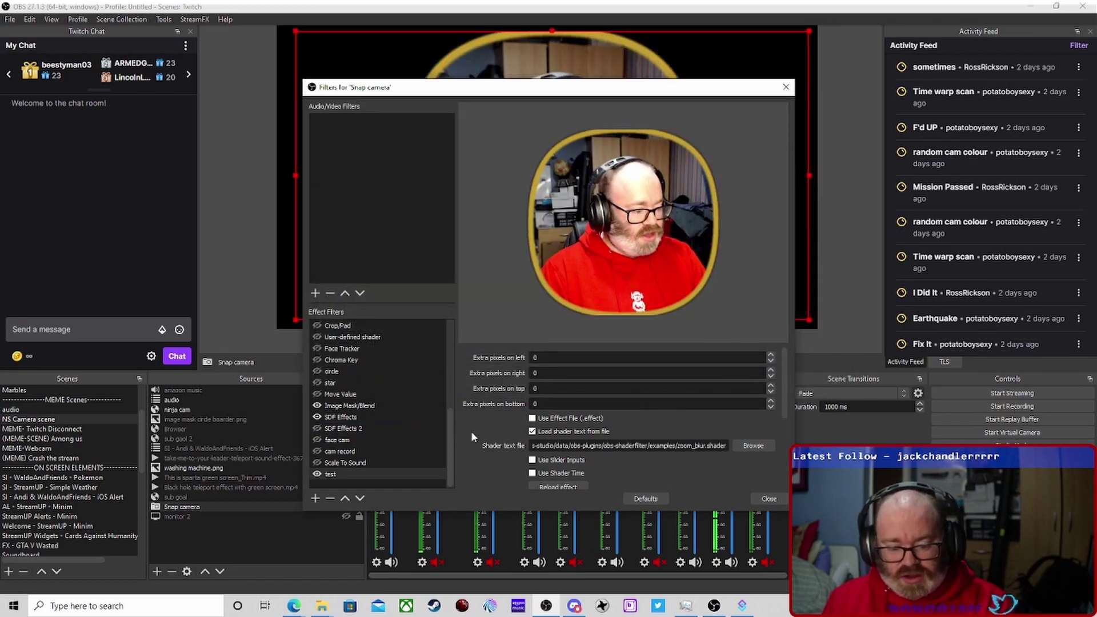
- Toggle the shader's ease option on and back off, then bring Streamer.bot to the front
{"action": "scroll", "coordinate": [502, 447], "scroll_direction": "down", "scroll_amount": 3}
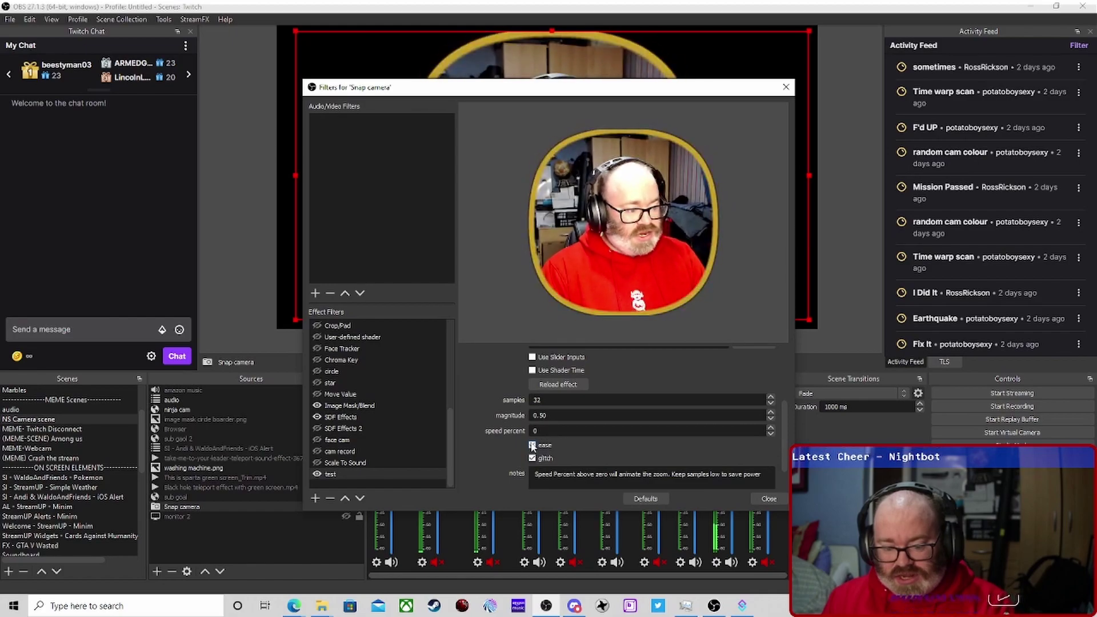
{"action": "left_click", "coordinate": [532, 445]}
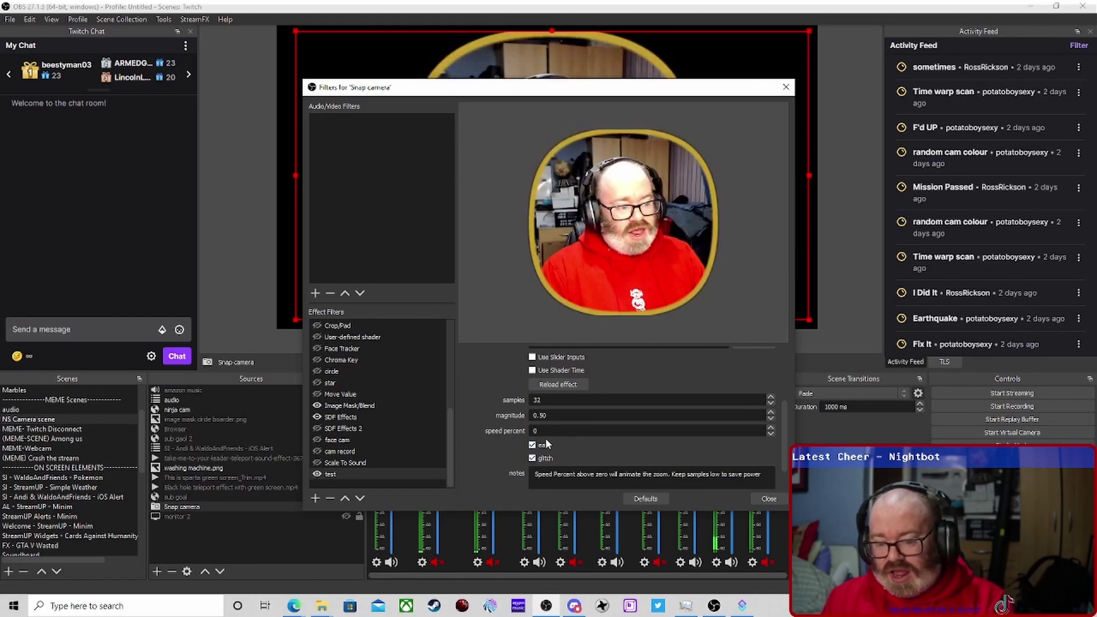
{"action": "left_click", "coordinate": [536, 446]}
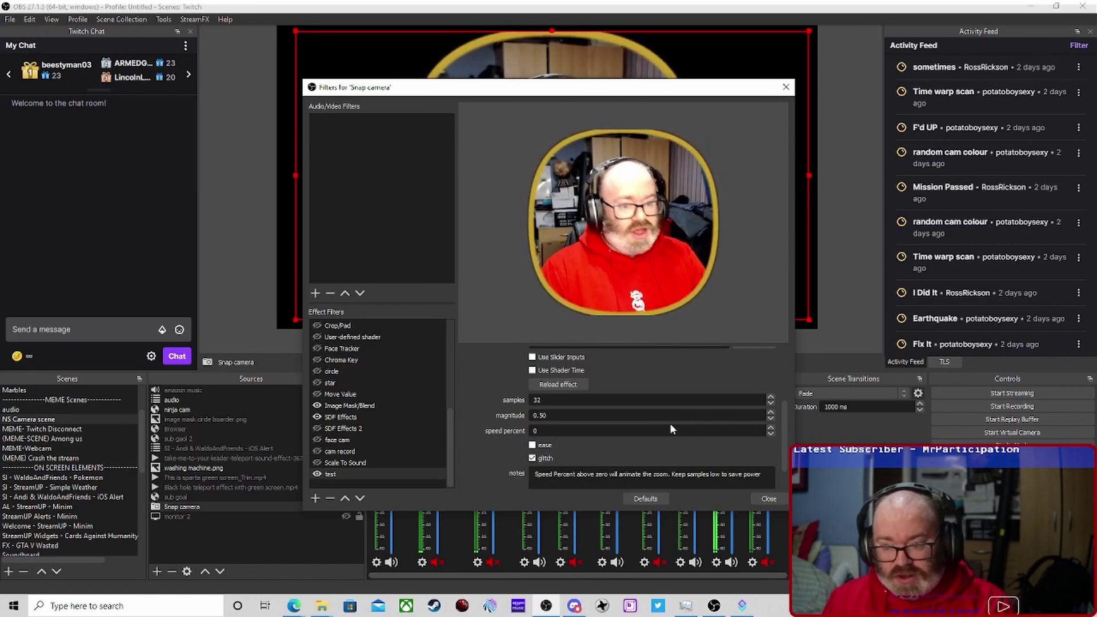
{"action": "left_click", "coordinate": [741, 607]}
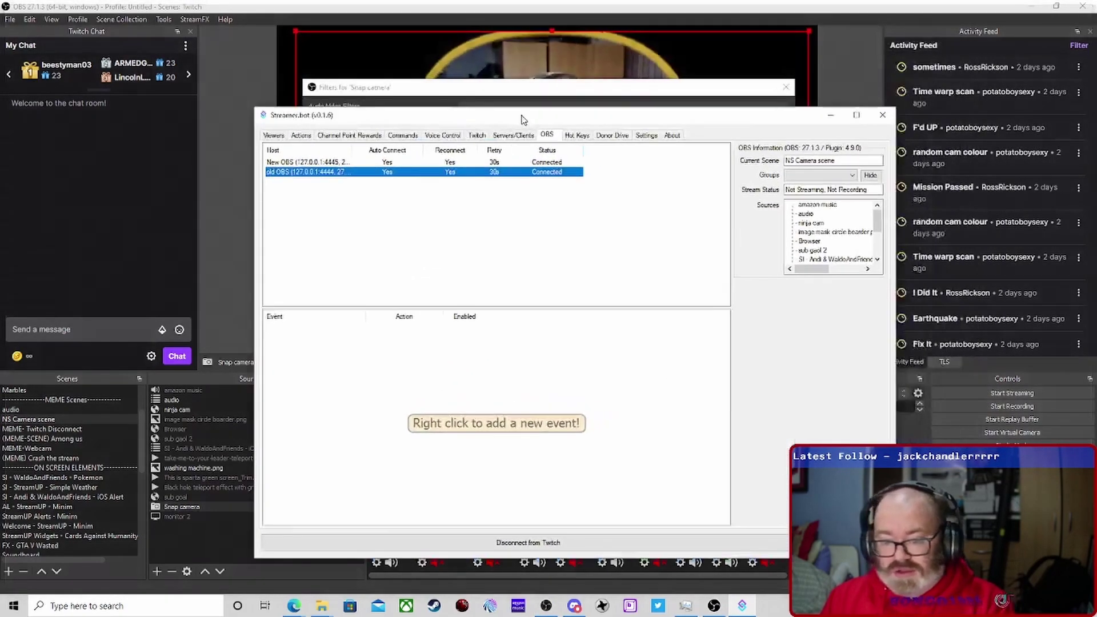
{"action": "left_click_drag", "start_coordinate": [522, 120], "coordinate": [522, 115]}
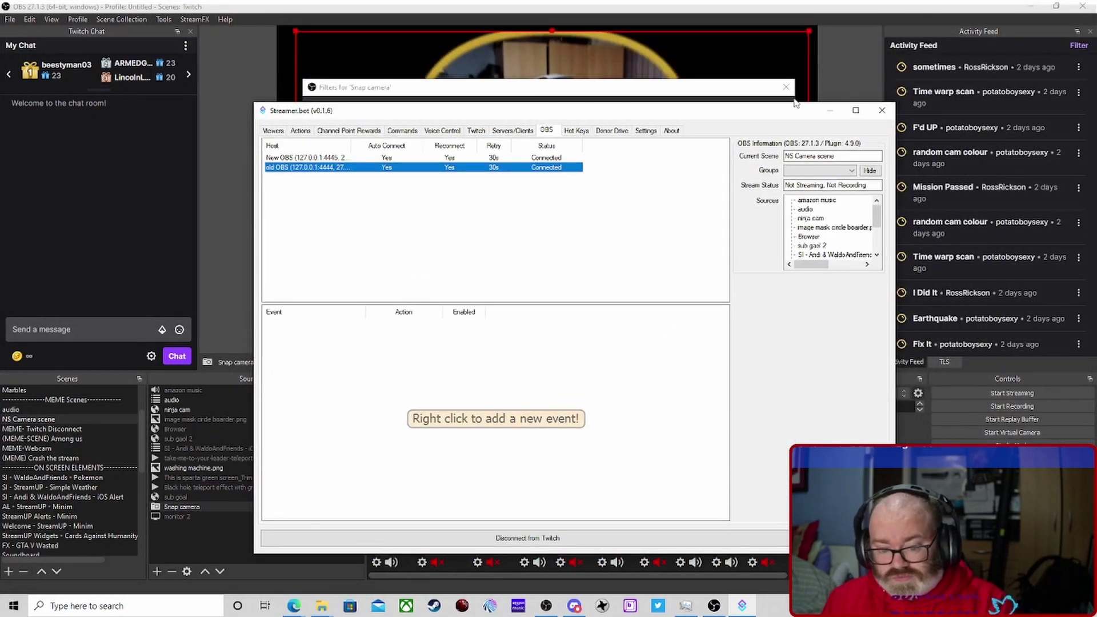
- Minimize Streamer.bot and browse the shader examples folder for a new shader text file
{"action": "left_click", "coordinate": [834, 112]}
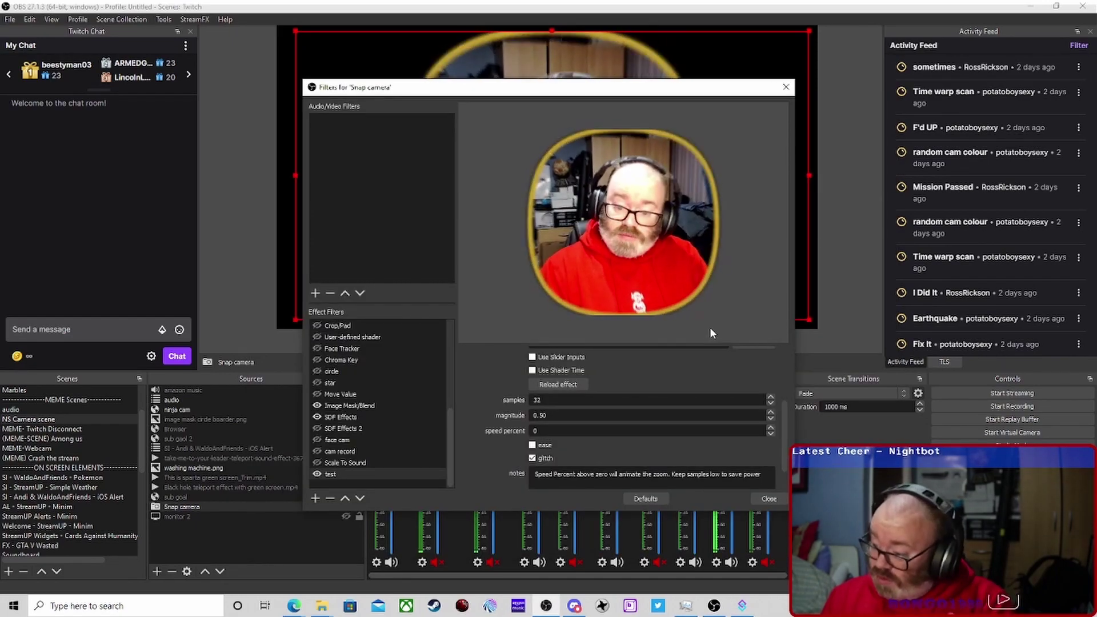
{"action": "scroll", "coordinate": [601, 374], "scroll_direction": "up", "scroll_amount": 2}
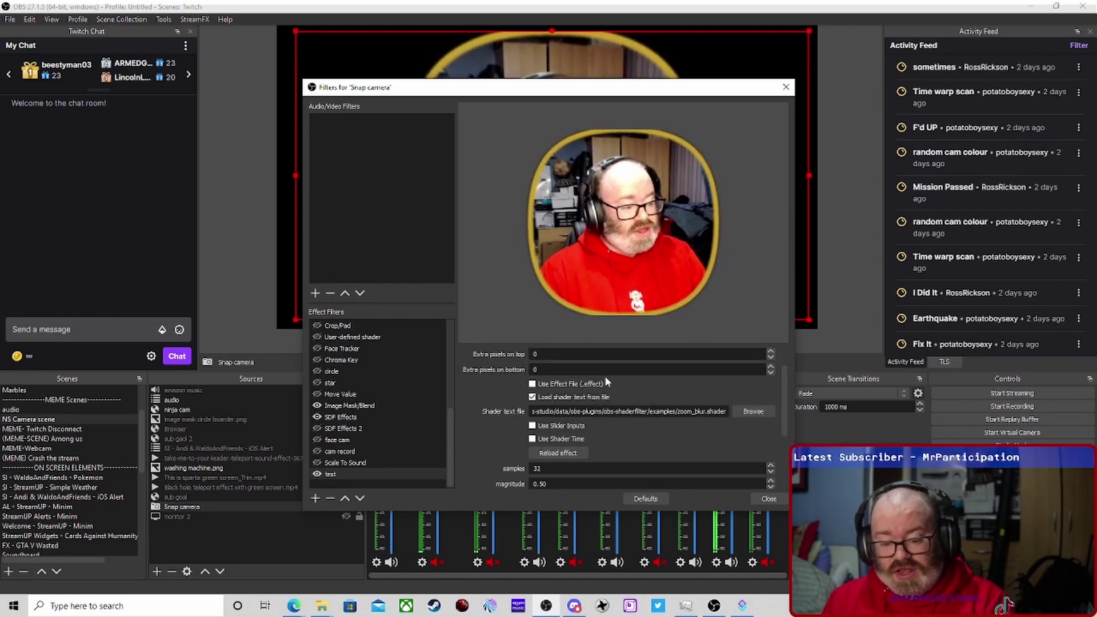
{"action": "left_click", "coordinate": [738, 412]}
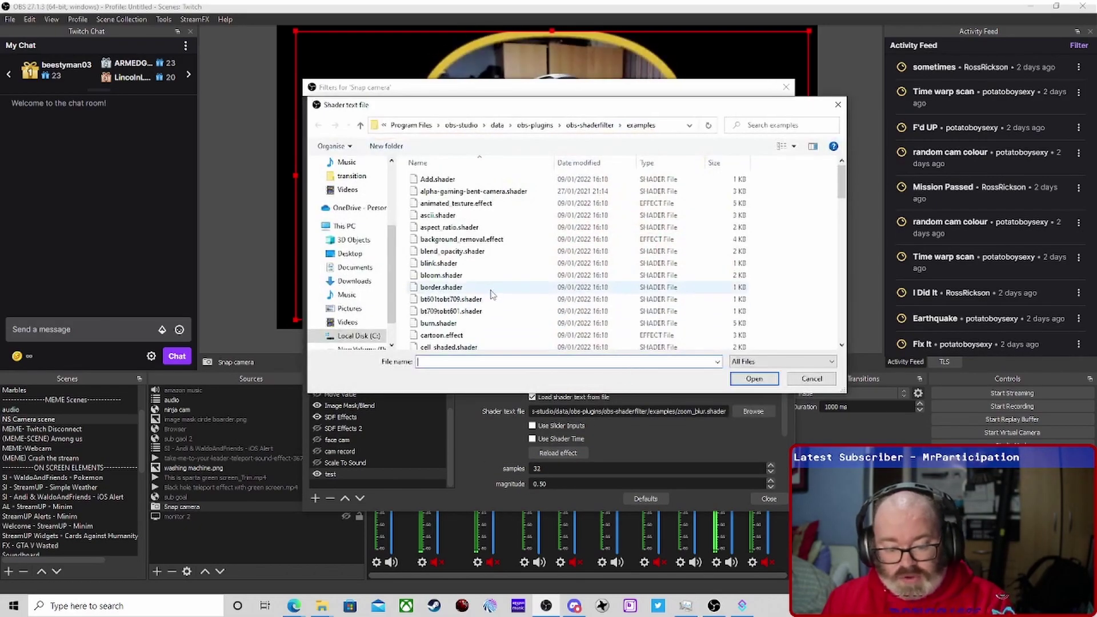
{"action": "scroll", "coordinate": [472, 277], "scroll_direction": "down", "scroll_amount": 9}
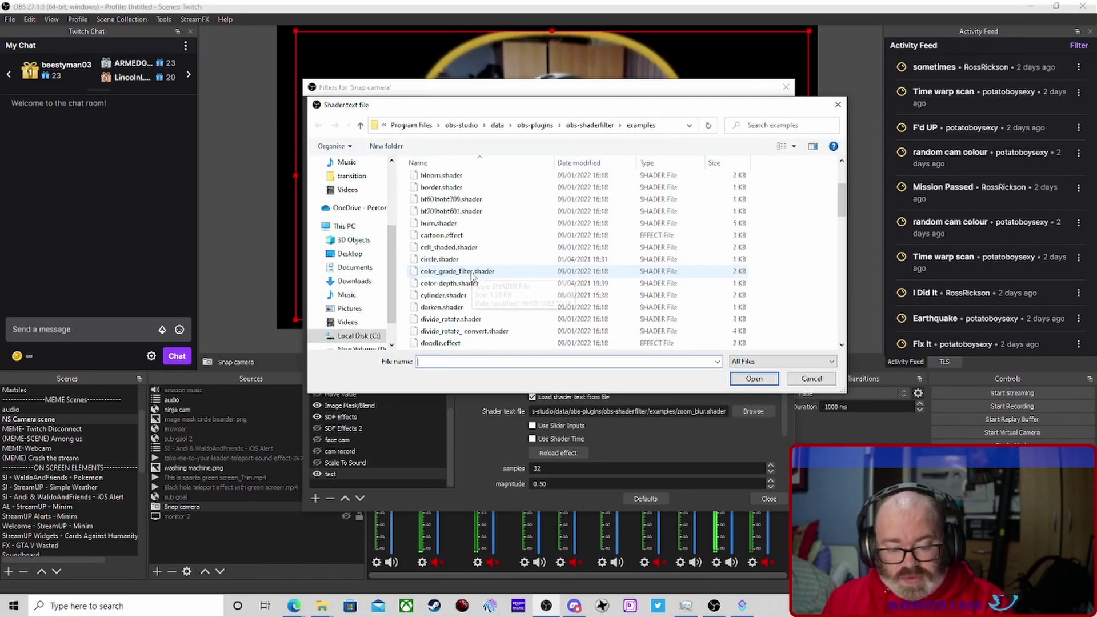
{"action": "scroll", "coordinate": [472, 282], "scroll_direction": "down", "scroll_amount": 1}
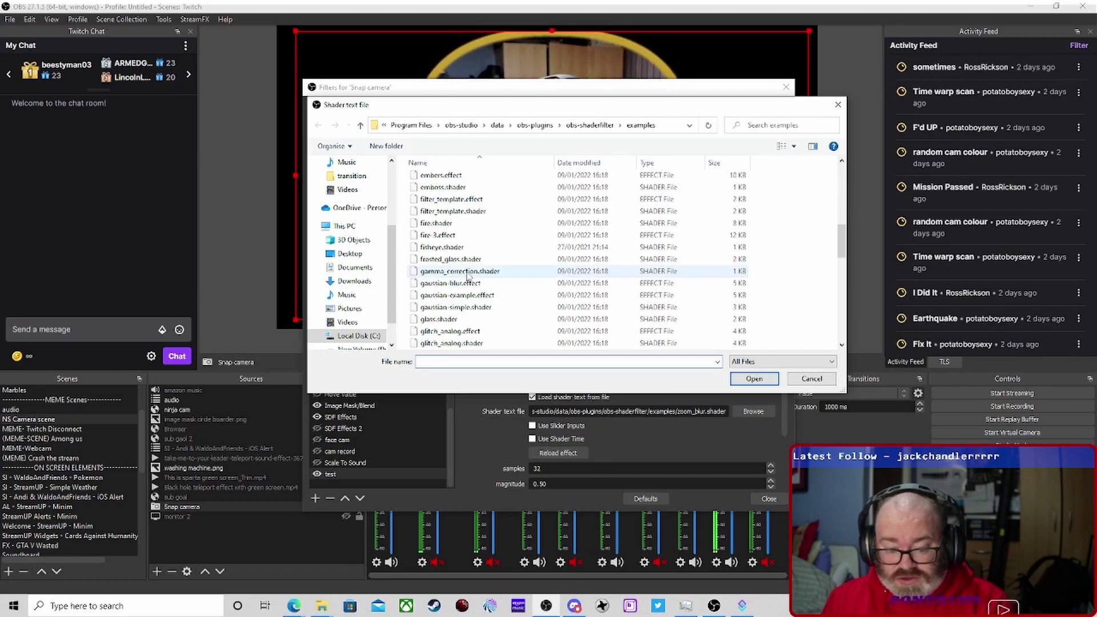
- Load fisheye.shader, enable Use Slider Inputs, and push the fisheye power to an extreme
{"action": "left_click", "coordinate": [441, 247]}
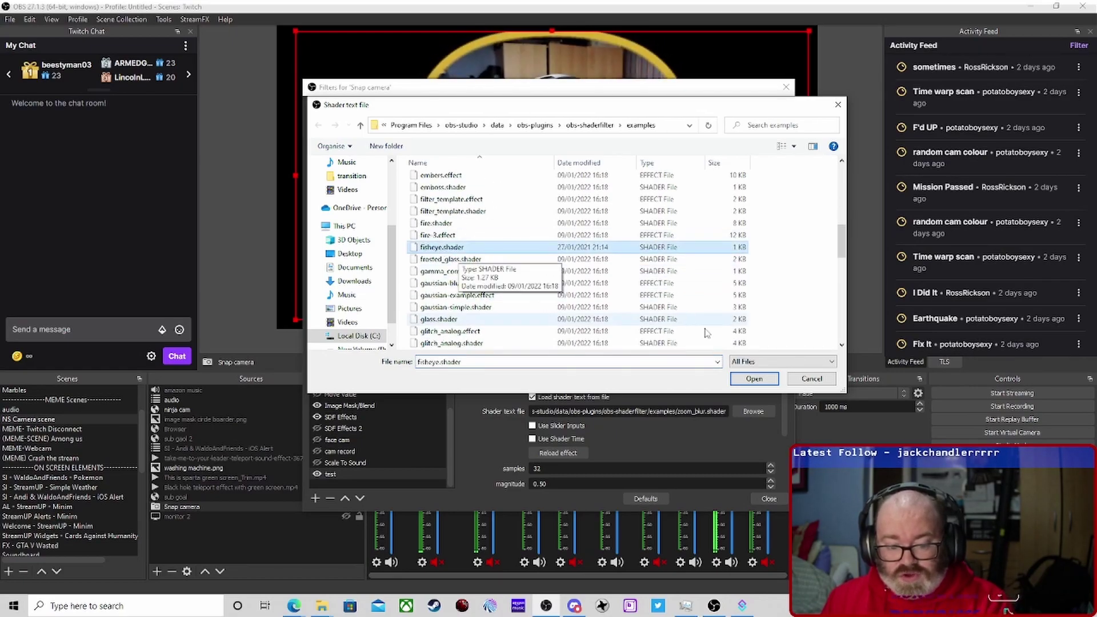
{"action": "left_click", "coordinate": [752, 379]}
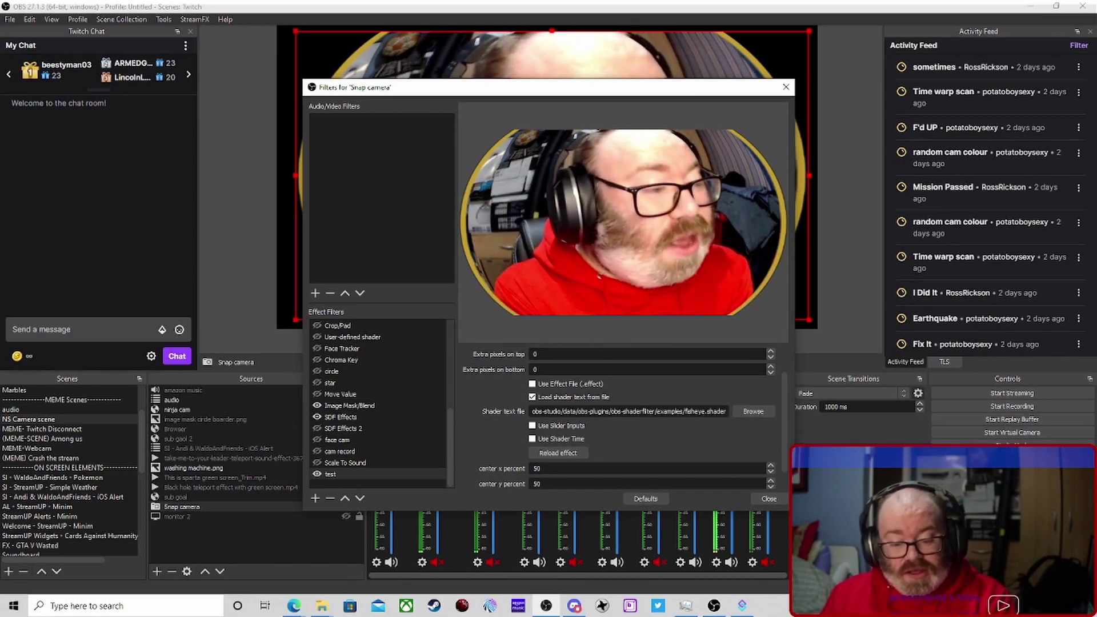
{"action": "scroll", "coordinate": [543, 454], "scroll_direction": "down", "scroll_amount": 1}
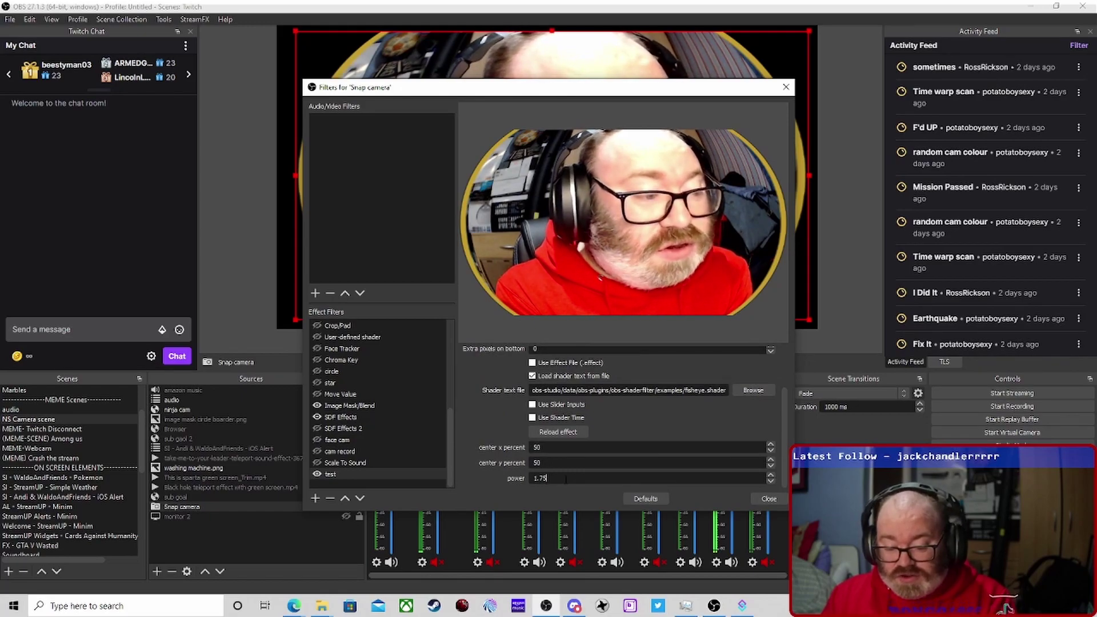
{"action": "left_click", "coordinate": [532, 405]}
{"action": "left_click_drag", "start_coordinate": [629, 483], "coordinate": [560, 479]}
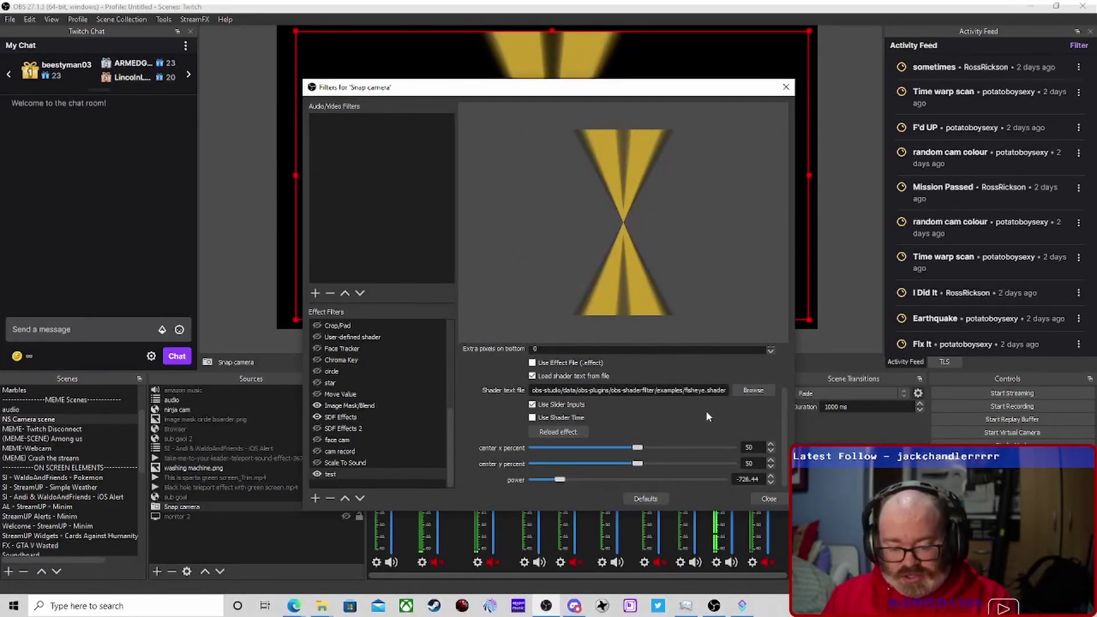
- Reopen the Shader text file picker and scroll through the examples folder
{"action": "scroll", "coordinate": [703, 418], "scroll_direction": "up", "scroll_amount": 1}
{"action": "left_click", "coordinate": [753, 446]}
{"action": "scroll", "coordinate": [461, 313], "scroll_direction": "down", "scroll_amount": 2}
{"action": "scroll", "coordinate": [483, 315], "scroll_direction": "down", "scroll_amount": 2}
{"action": "scroll", "coordinate": [485, 316], "scroll_direction": "down", "scroll_amount": 2}
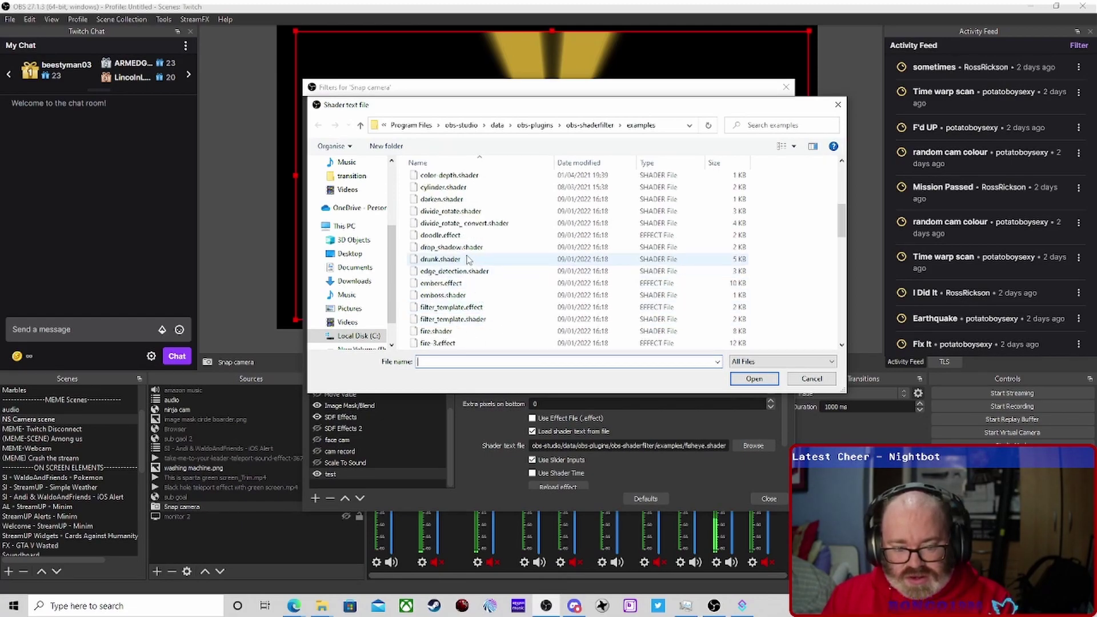
- Load drop_shadow.shader and set its shadow colour to dark red
{"action": "left_click", "coordinate": [467, 250]}
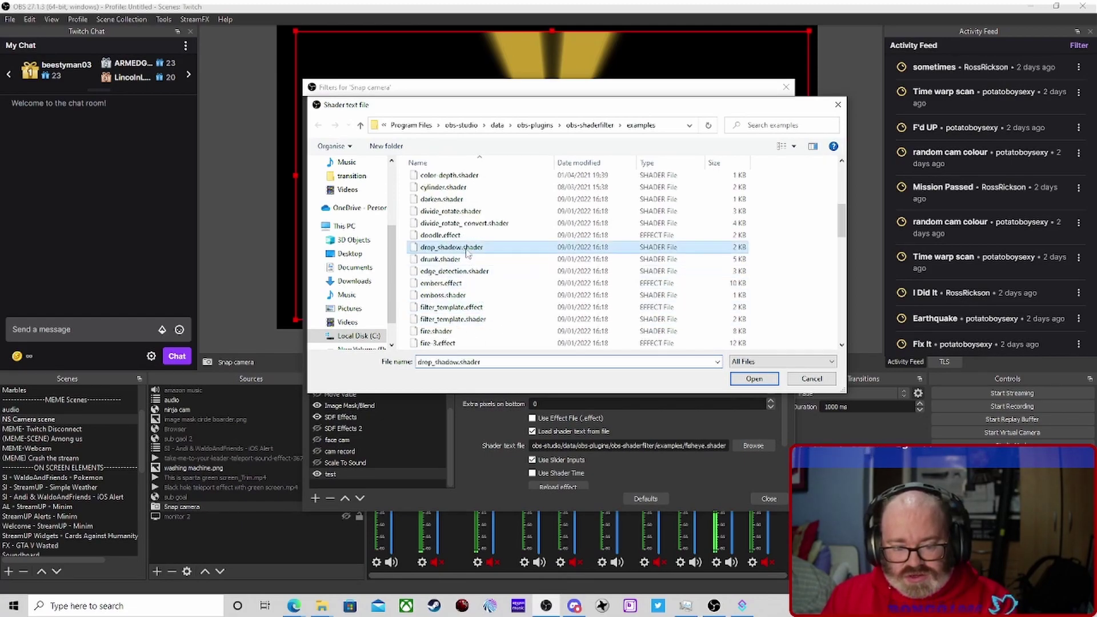
{"action": "left_click", "coordinate": [770, 382]}
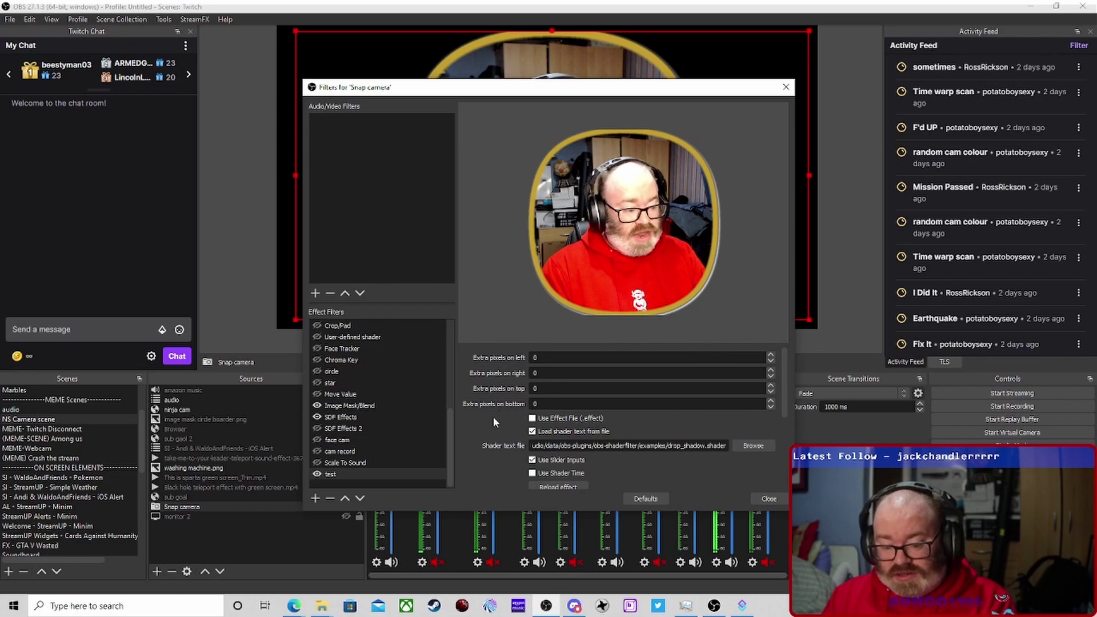
{"action": "scroll", "coordinate": [494, 418], "scroll_direction": "down", "scroll_amount": 3}
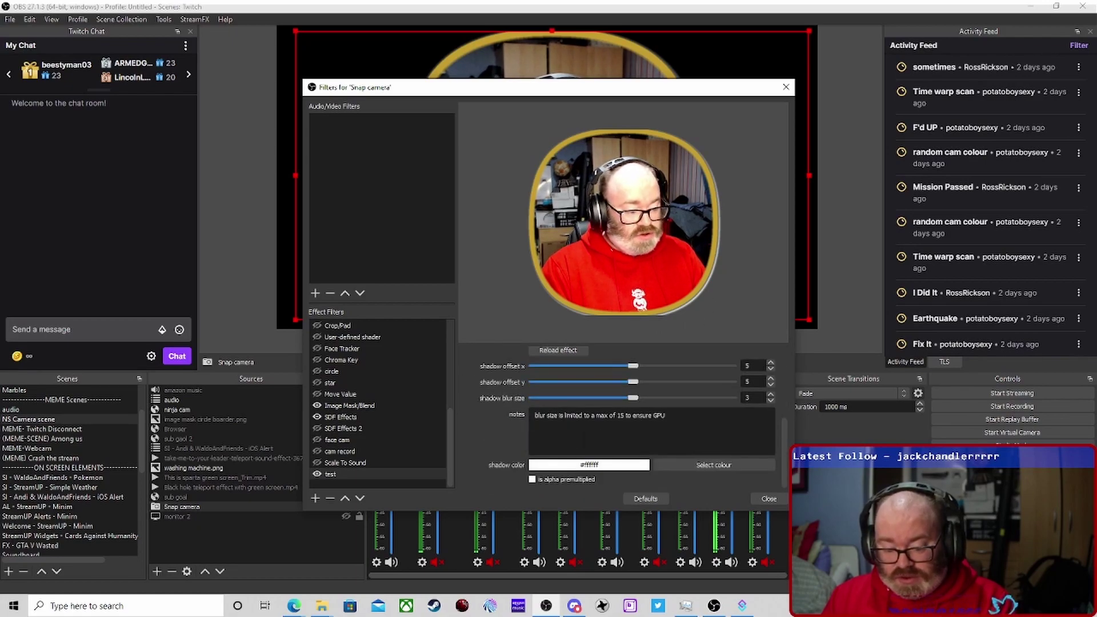
{"action": "left_click", "coordinate": [695, 465]}
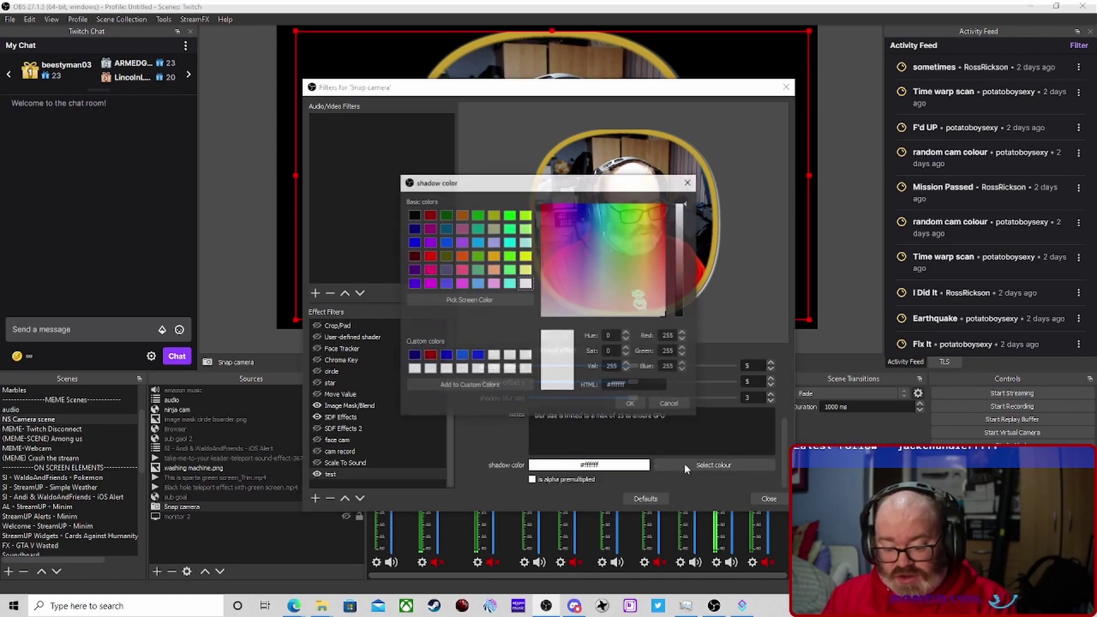
{"action": "left_click", "coordinate": [413, 216]}
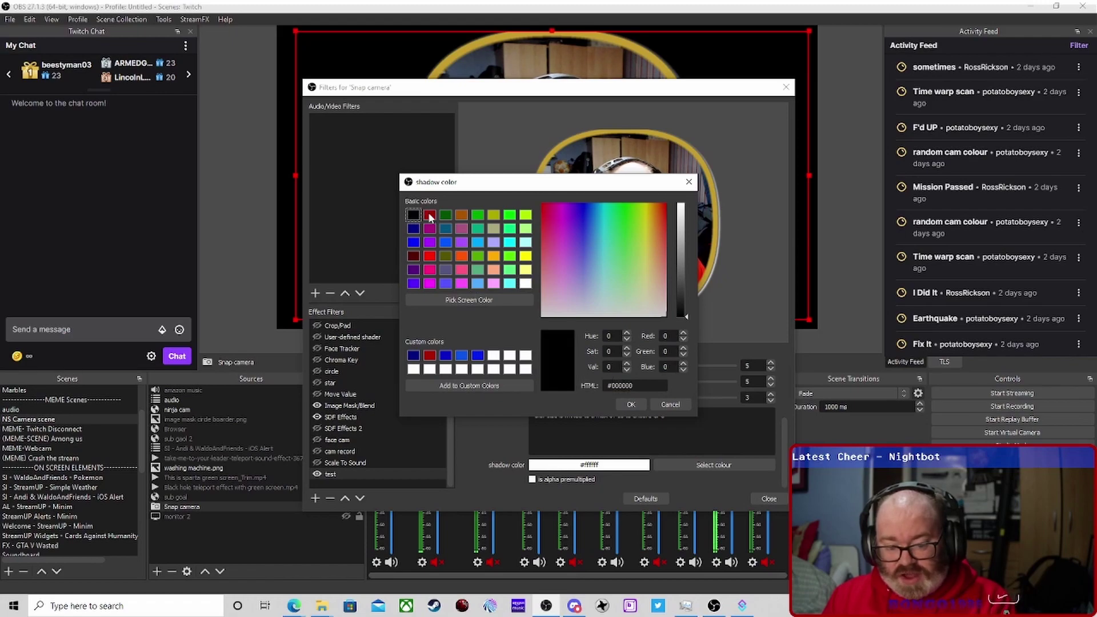
{"action": "left_click", "coordinate": [430, 215]}
{"action": "left_click", "coordinate": [631, 405]}
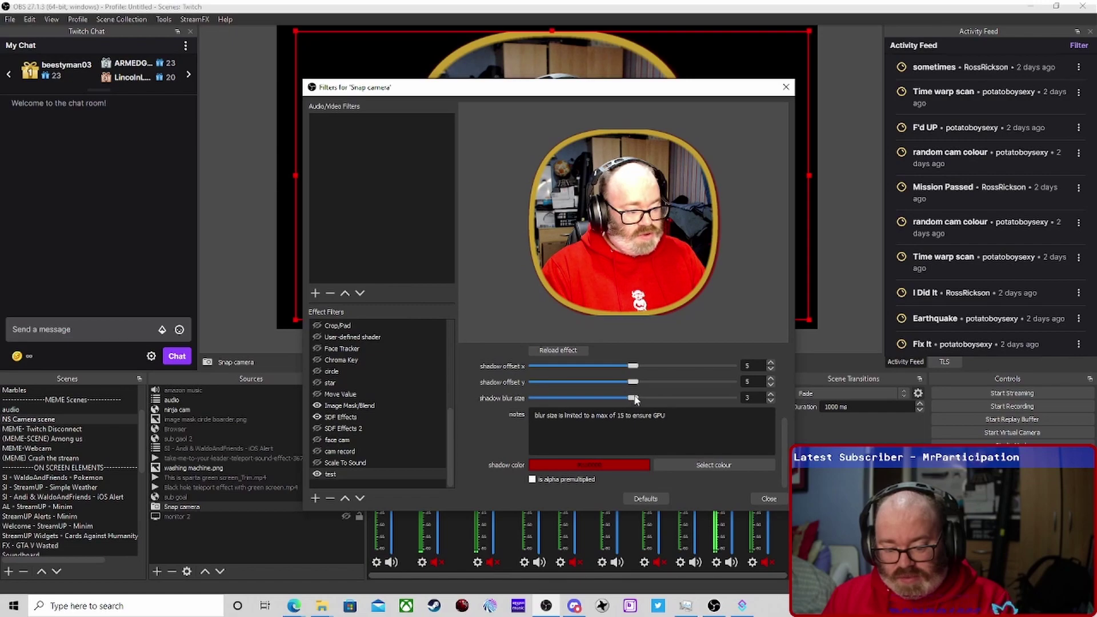
- Reduce the shadow blur size from 165 through 49 down to 9
{"action": "left_click_drag", "start_coordinate": [668, 394], "coordinate": [624, 397]}
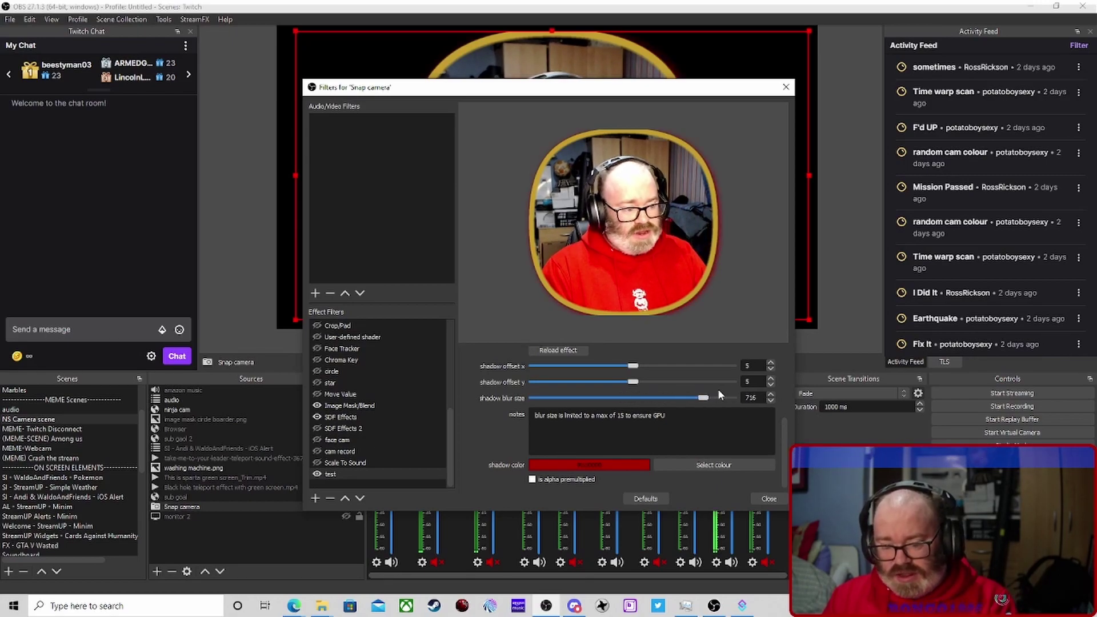
{"action": "left_click_drag", "start_coordinate": [642, 393], "coordinate": [639, 393]}
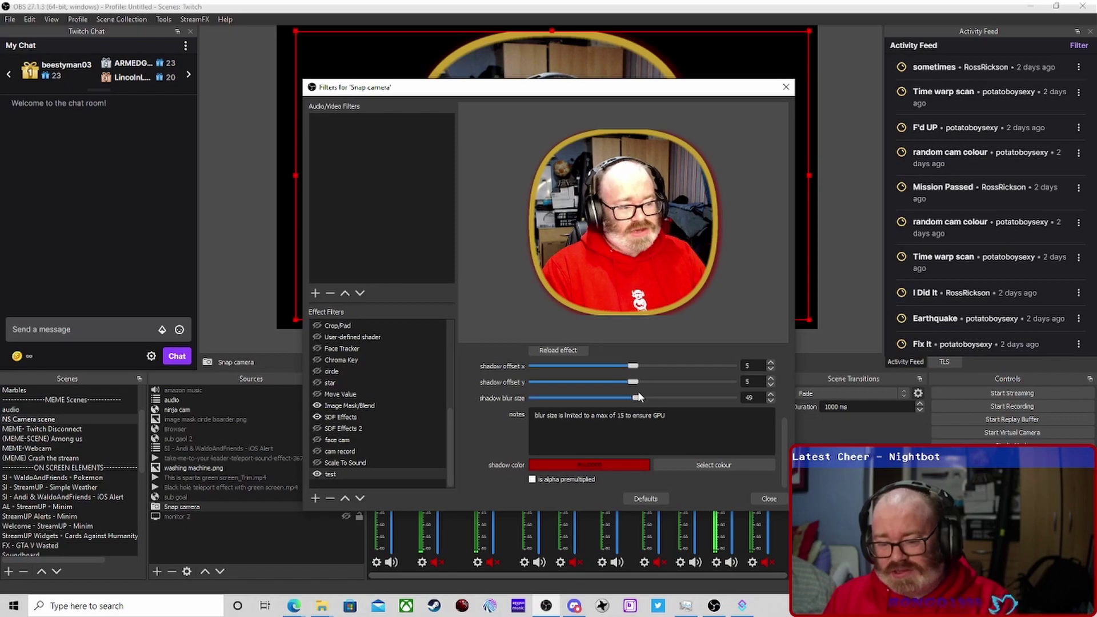
{"action": "left_click_drag", "start_coordinate": [638, 399], "coordinate": [633, 398]}
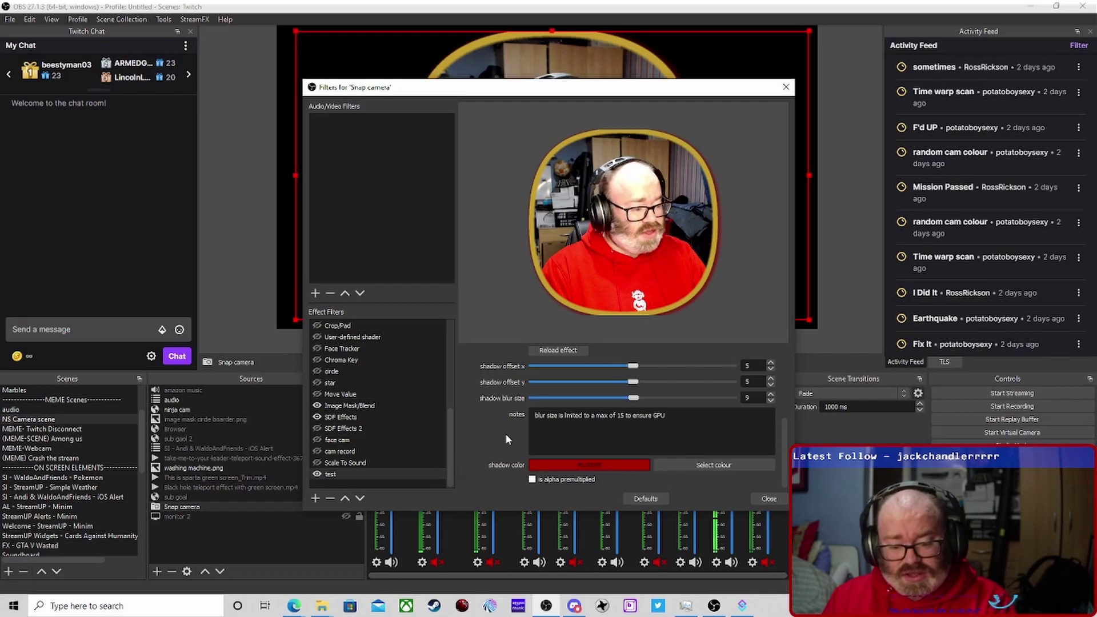
{"action": "scroll", "coordinate": [502, 444], "scroll_direction": "up", "scroll_amount": 5}
- Pick rainbow.shader from the examples folder as the test filter's shader text file
{"action": "left_click", "coordinate": [749, 441]}
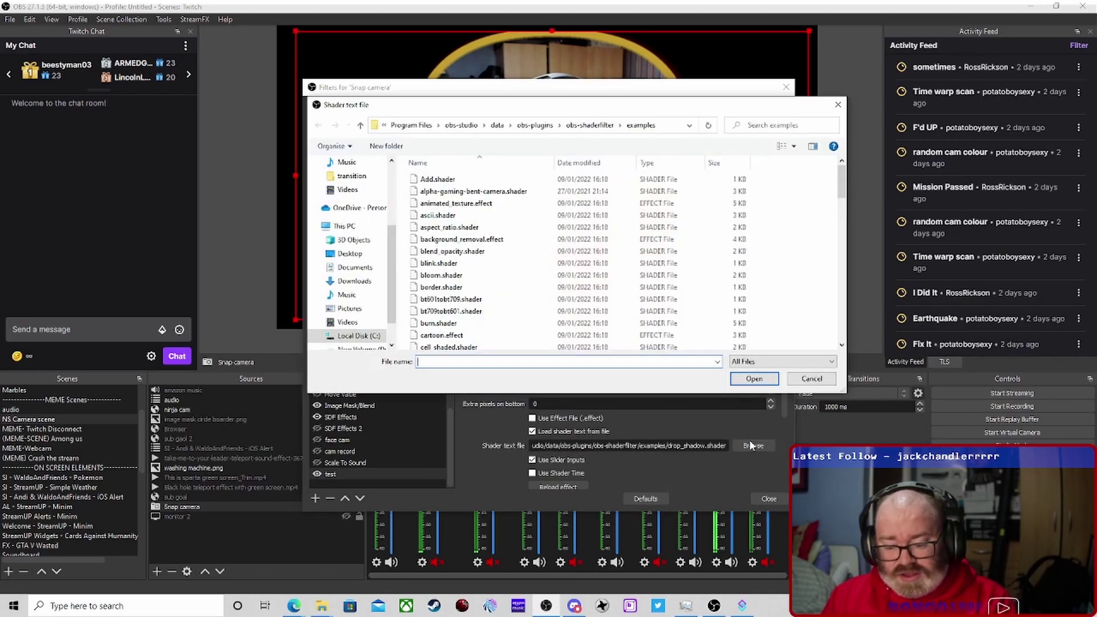
{"action": "scroll", "coordinate": [555, 307], "scroll_direction": "down", "scroll_amount": 4}
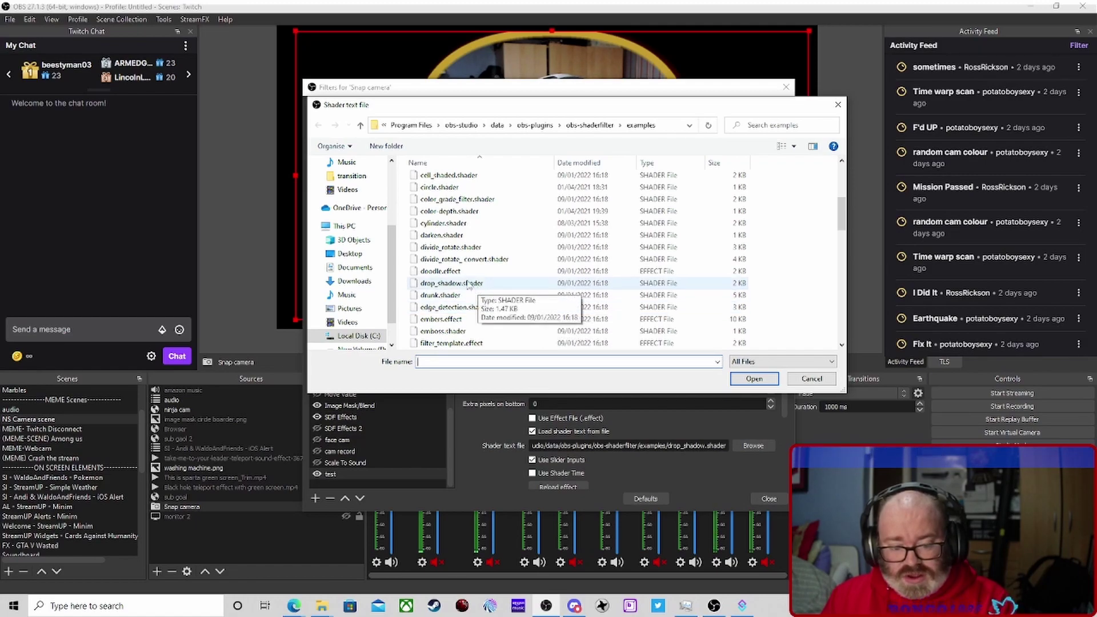
{"action": "scroll", "coordinate": [479, 290], "scroll_direction": "down", "scroll_amount": 3}
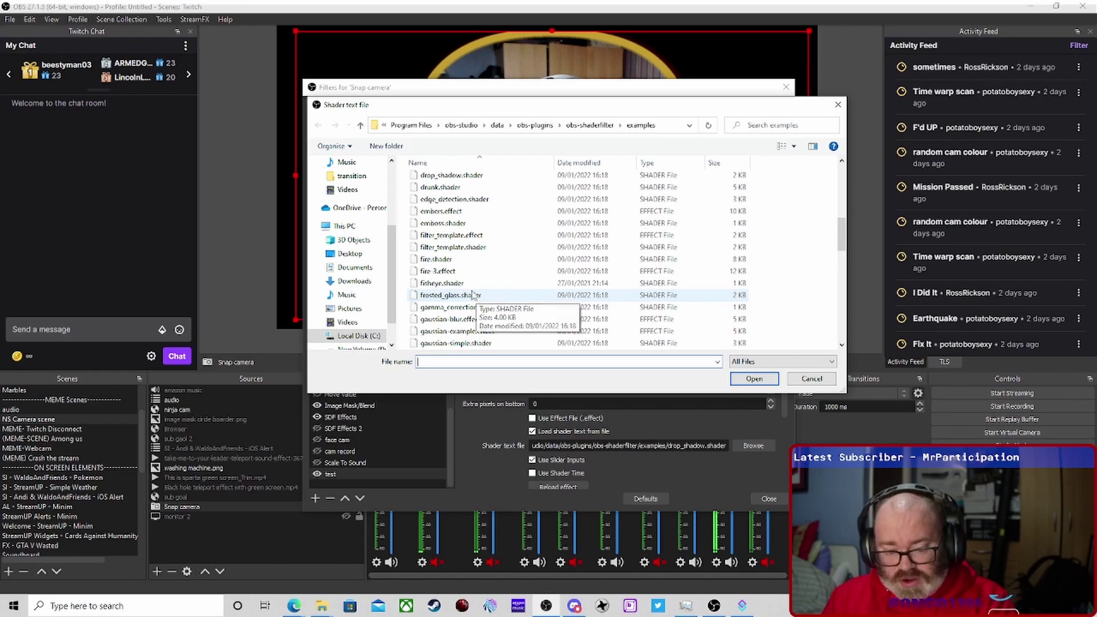
{"action": "scroll", "coordinate": [477, 296], "scroll_direction": "down", "scroll_amount": 4}
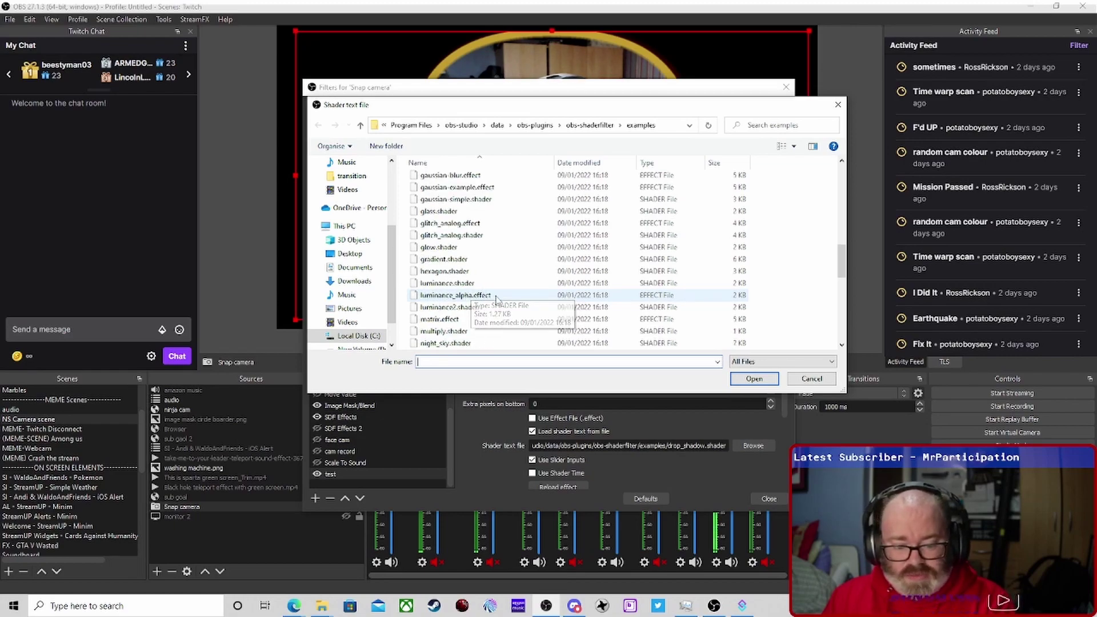
{"action": "scroll", "coordinate": [495, 302], "scroll_direction": "down", "scroll_amount": 3}
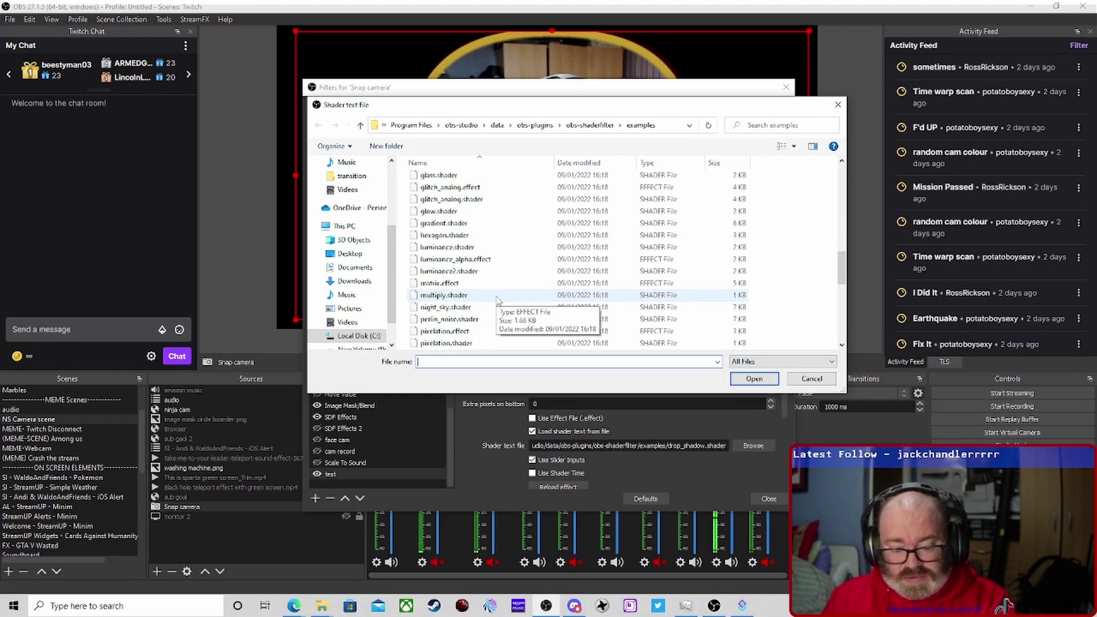
{"action": "left_click", "coordinate": [466, 295]}
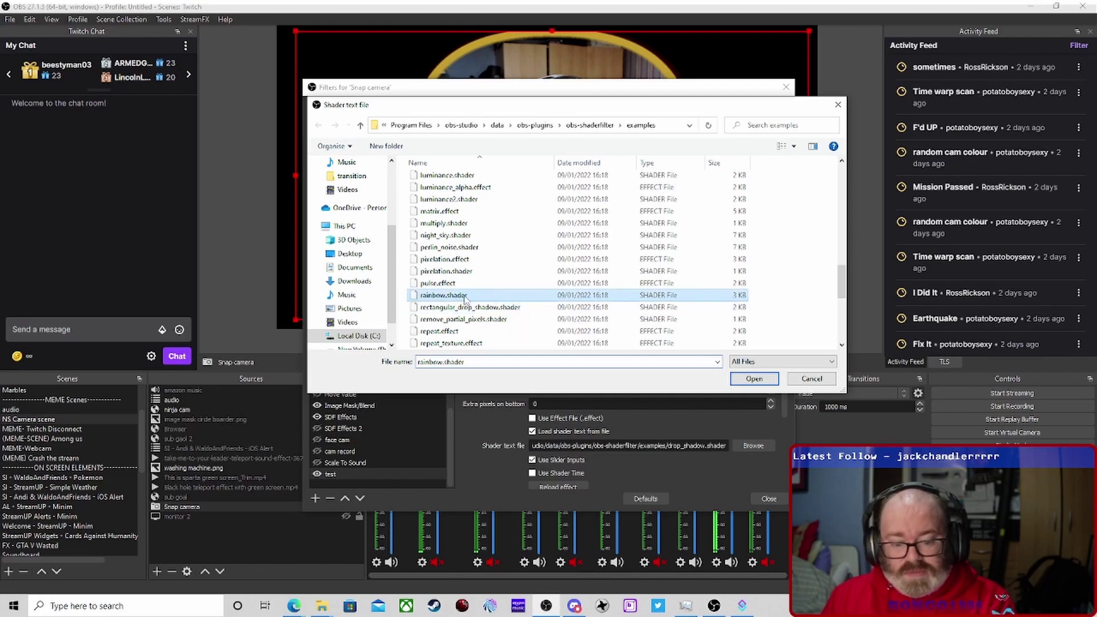
{"action": "left_click", "coordinate": [754, 379]}
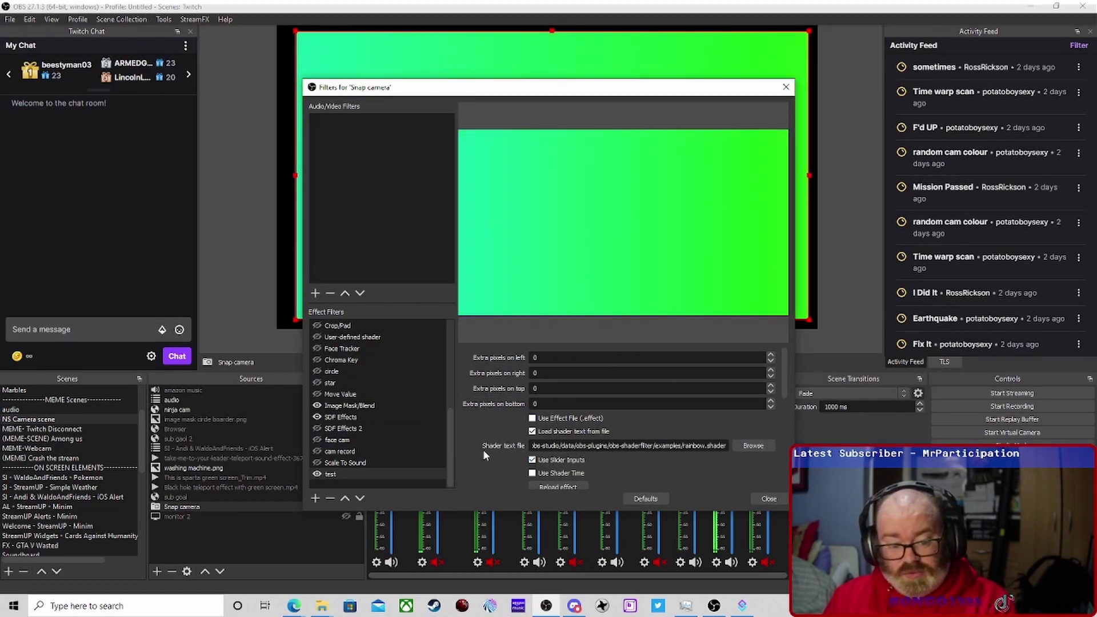
- Enable Apply To Image, disable Rotational and Vertical on the rainbow shader, then reopen the shader browser
{"action": "scroll", "coordinate": [484, 446], "scroll_direction": "down", "scroll_amount": 3}
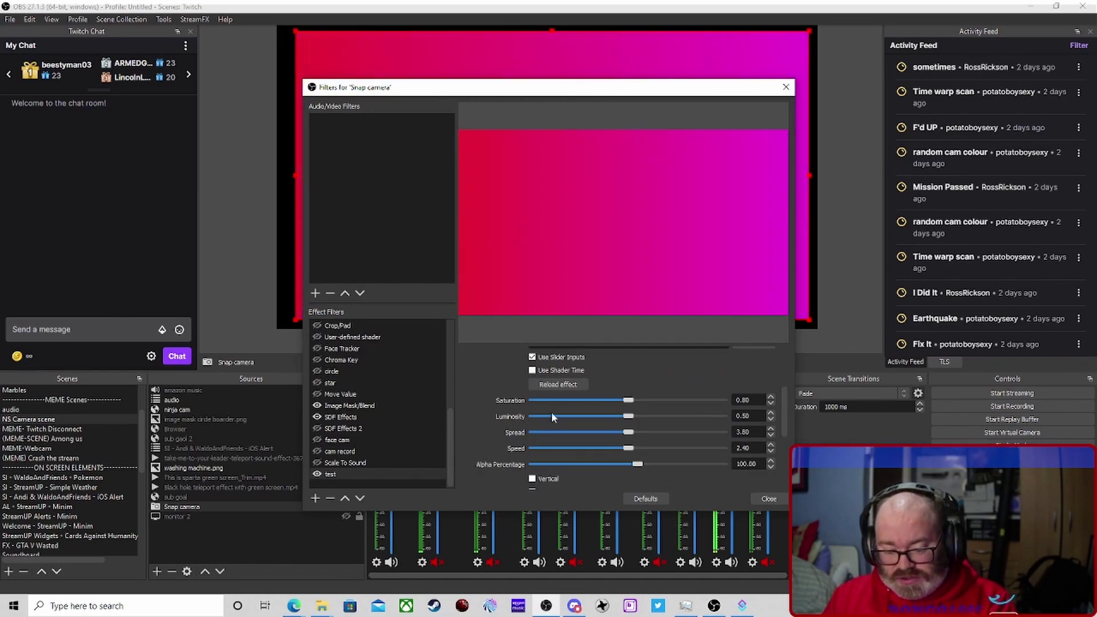
{"action": "scroll", "coordinate": [558, 452], "scroll_direction": "down", "scroll_amount": 2}
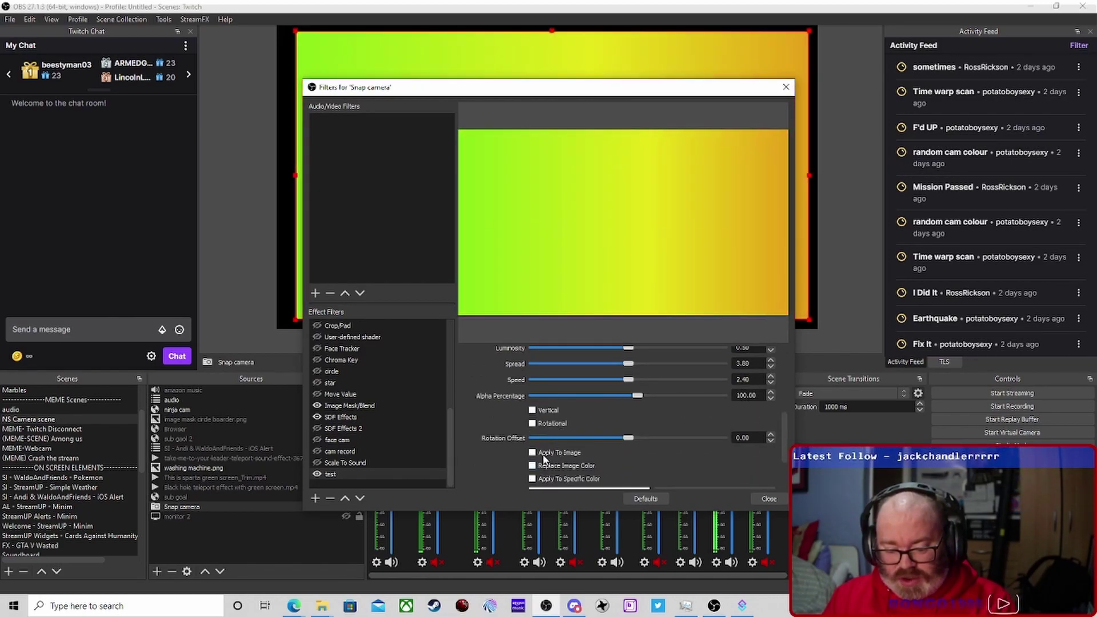
{"action": "left_click", "coordinate": [533, 452]}
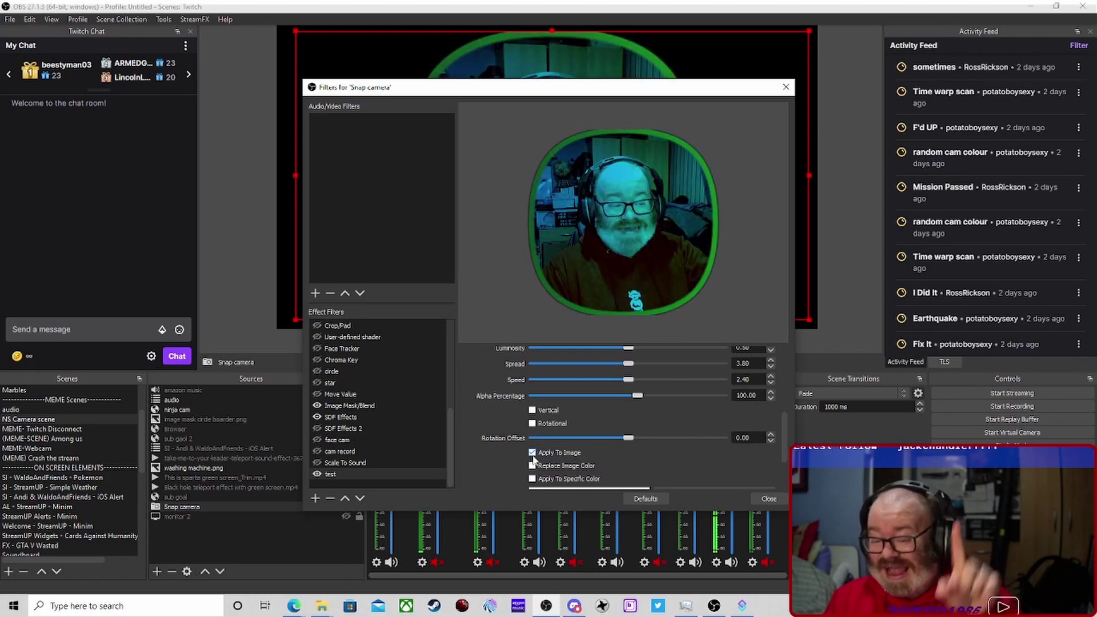
{"action": "scroll", "coordinate": [548, 468], "scroll_direction": "down", "scroll_amount": 3}
{"action": "scroll", "coordinate": [513, 458], "scroll_direction": "up", "scroll_amount": 3}
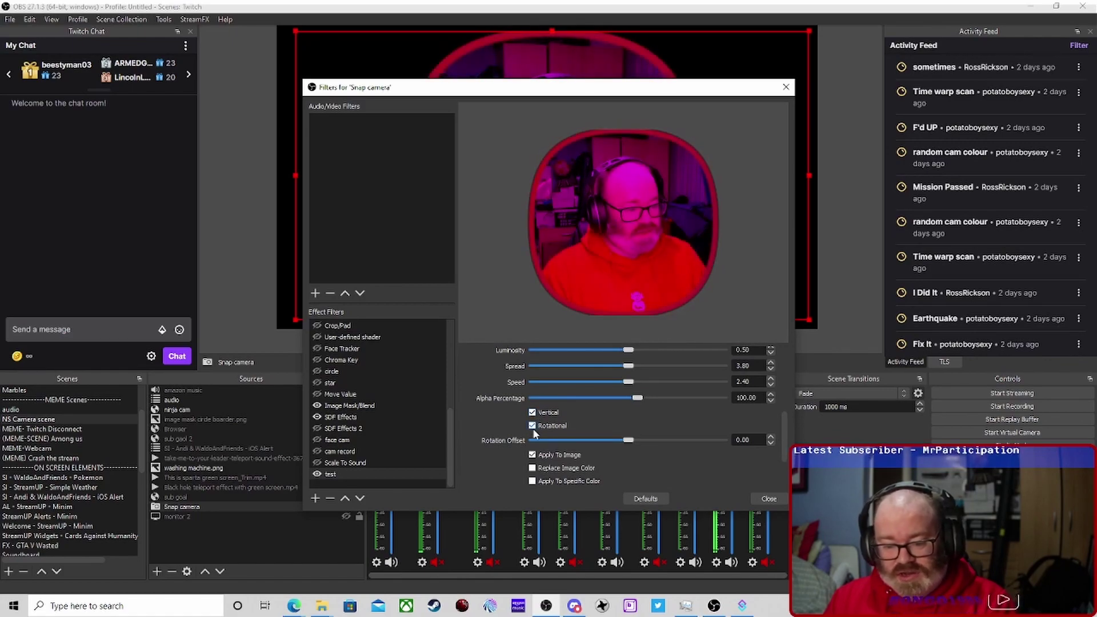
{"action": "left_click", "coordinate": [532, 425]}
{"action": "left_click", "coordinate": [533, 414]}
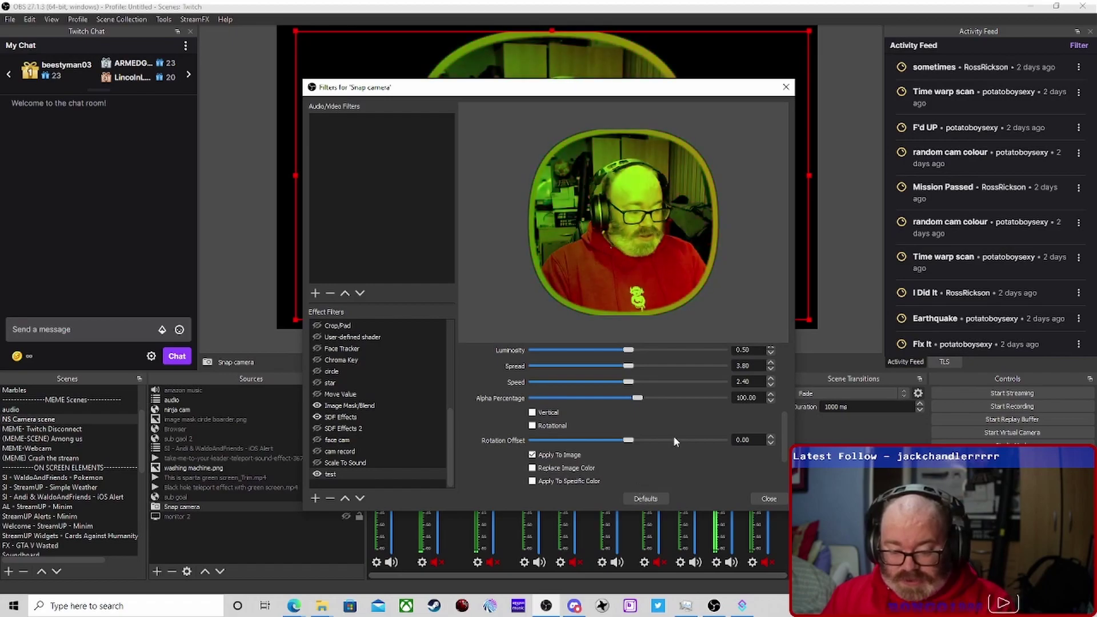
{"action": "scroll", "coordinate": [674, 436], "scroll_direction": "up", "scroll_amount": 5}
{"action": "left_click", "coordinate": [754, 446]}
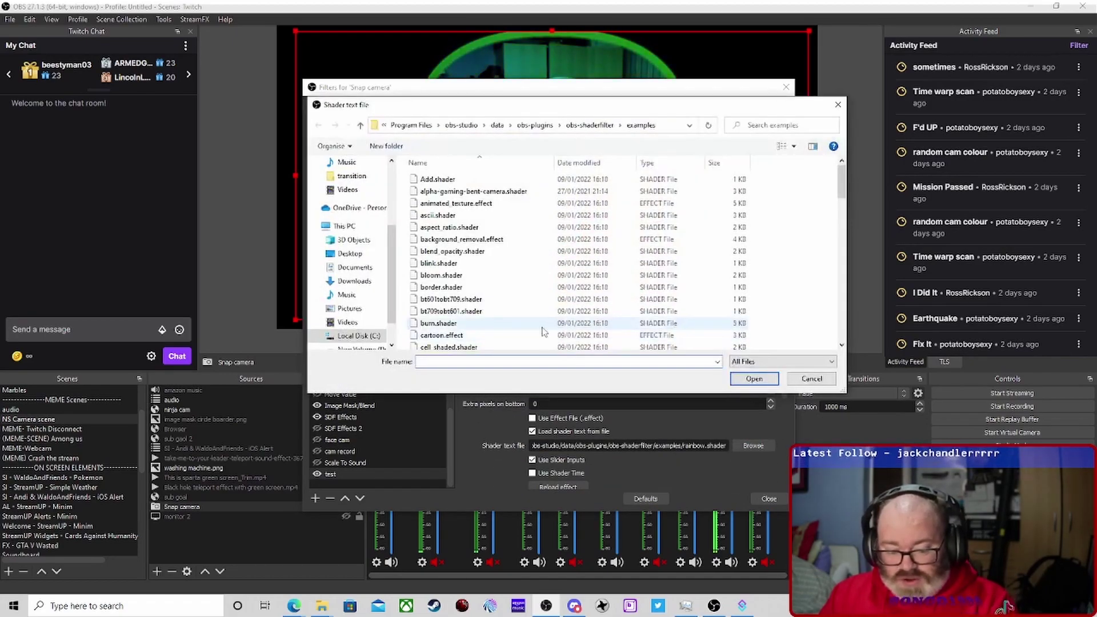
- Load drunk.shader from the examples folder into the webcam's test filter
{"action": "scroll", "coordinate": [537, 329], "scroll_direction": "down", "scroll_amount": 3}
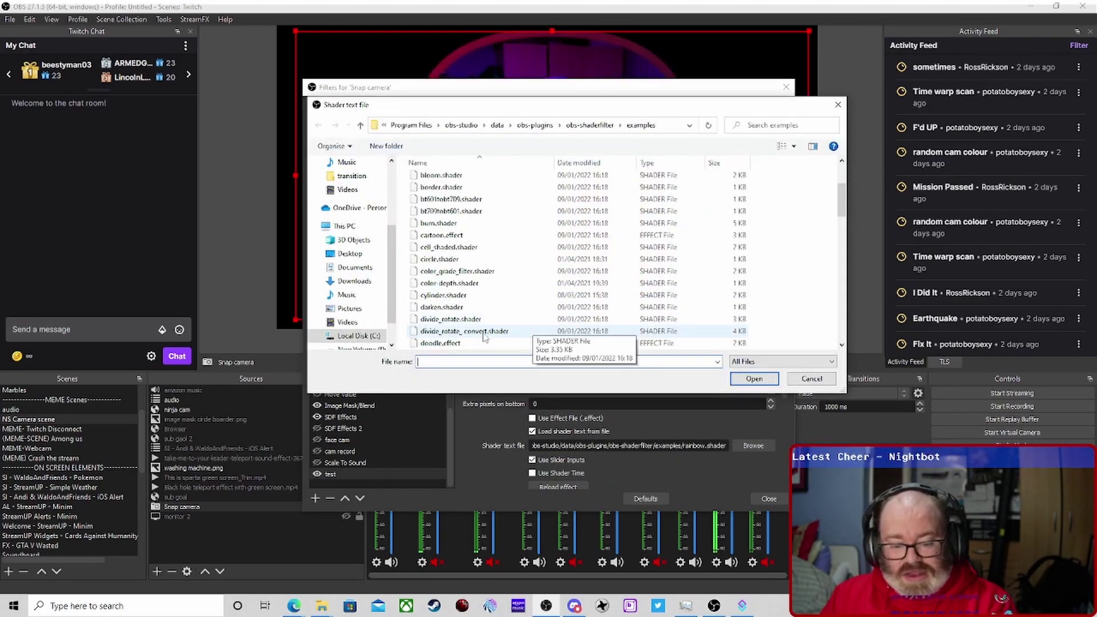
{"action": "scroll", "coordinate": [484, 337], "scroll_direction": "down", "scroll_amount": 2}
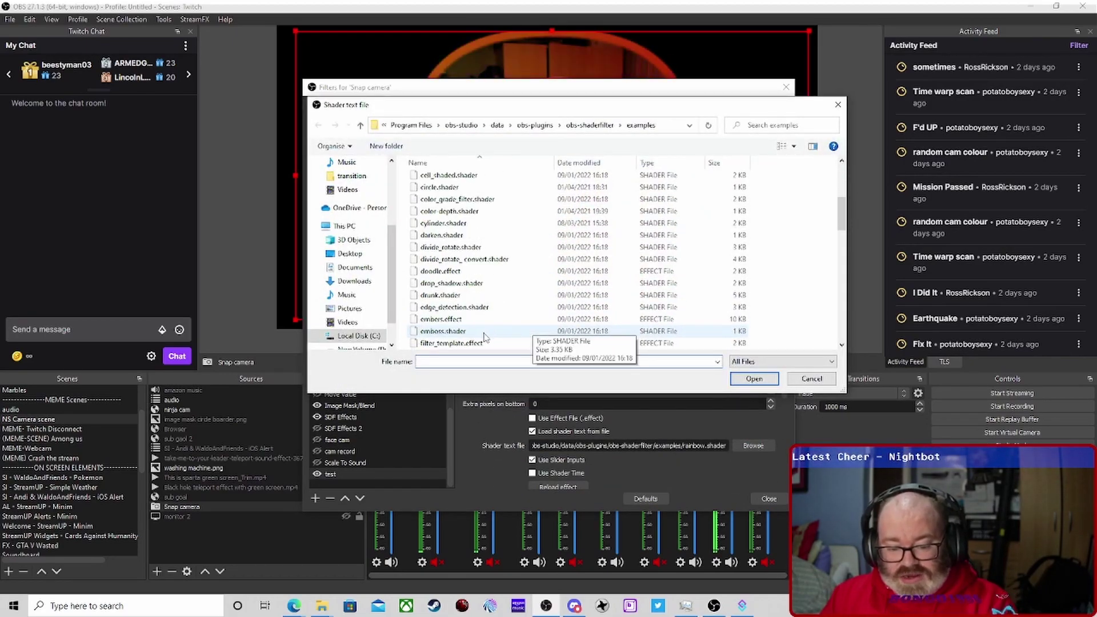
{"action": "left_click", "coordinate": [457, 296]}
{"action": "left_click", "coordinate": [755, 378]}
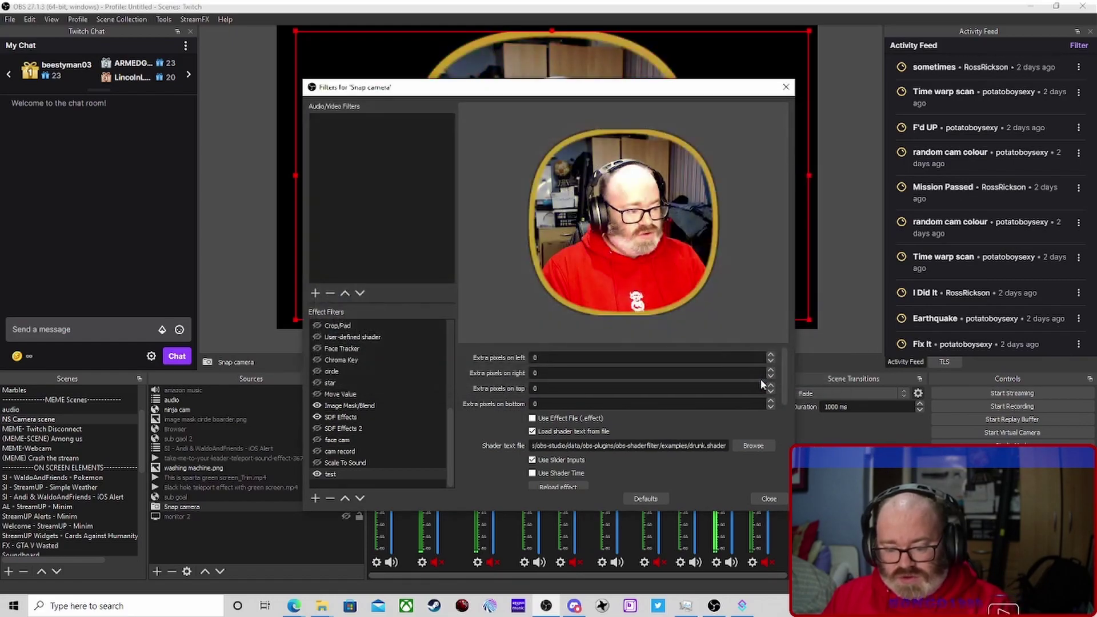
- Tune the drunk shader: glow percent 20, adjust blur, min brightness -262
{"action": "scroll", "coordinate": [499, 444], "scroll_direction": "down", "scroll_amount": 2}
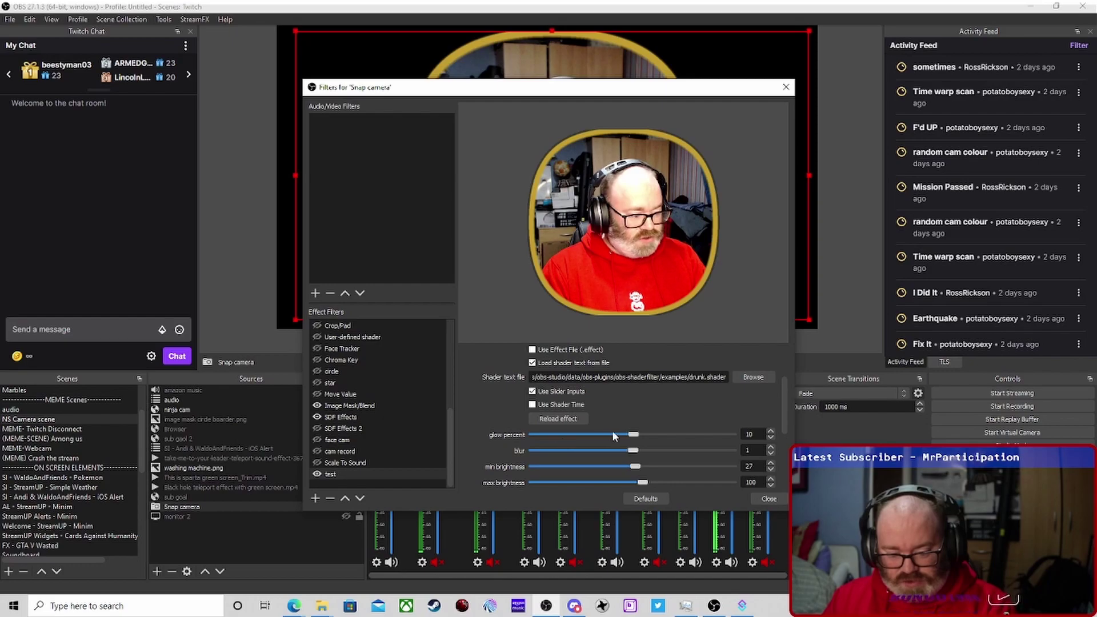
{"action": "mouse_move", "coordinate": [631, 436]}
{"action": "left_mouse_down"}
{"action": "mouse_move", "coordinate": [649, 437]}
{"action": "mouse_move", "coordinate": [640, 437]}
{"action": "left_mouse_up"}
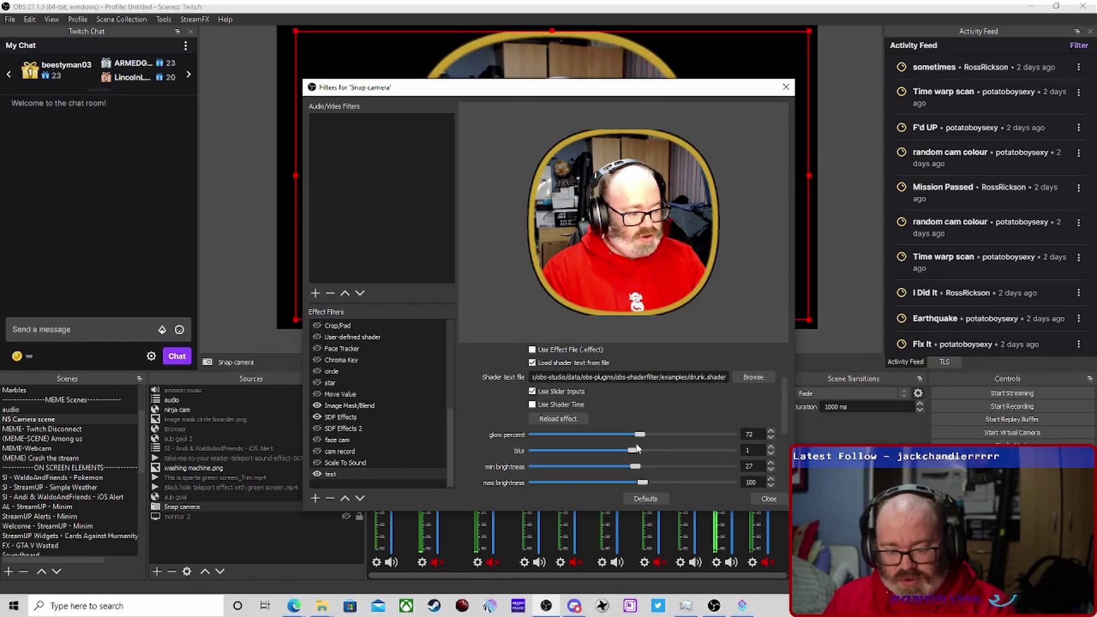
{"action": "left_click_drag", "start_coordinate": [633, 453], "coordinate": [628, 453]}
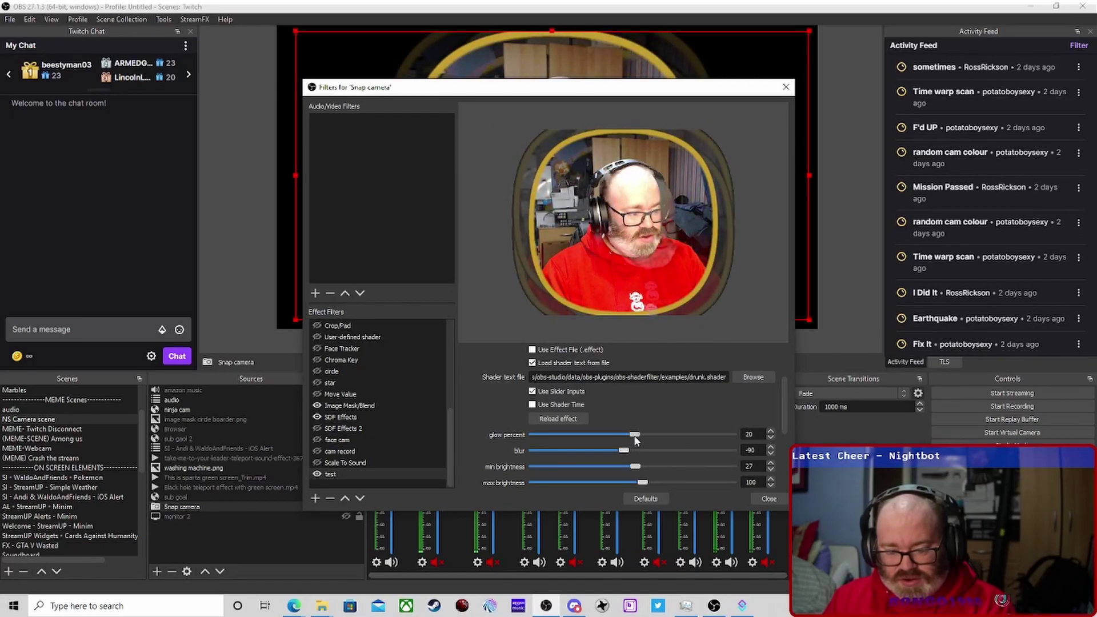
{"action": "left_click_drag", "start_coordinate": [623, 452], "coordinate": [616, 454]}
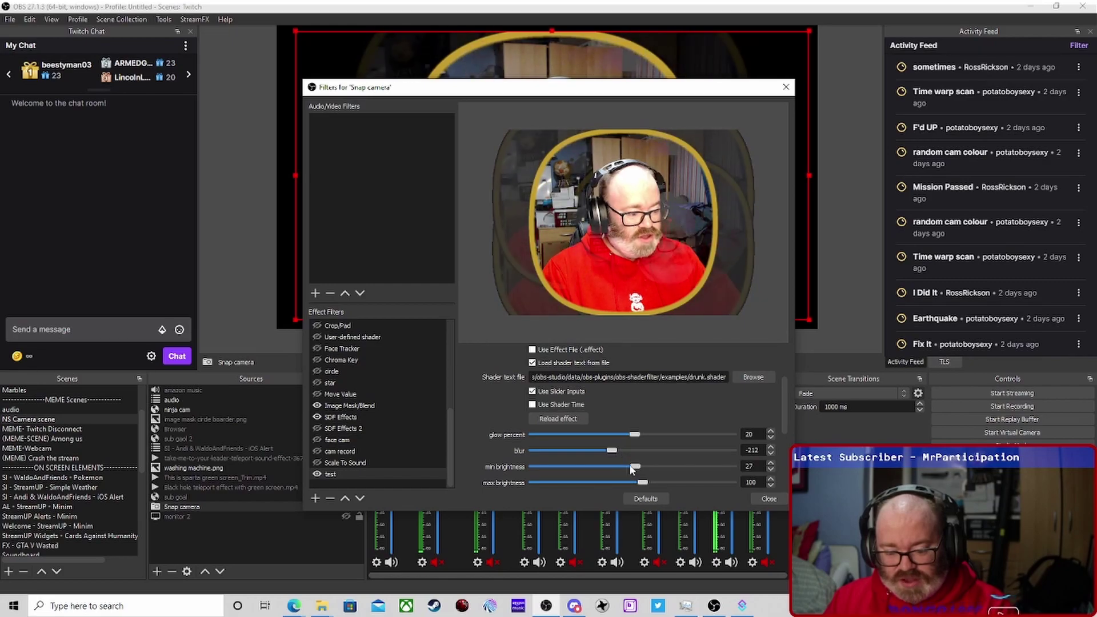
{"action": "left_click_drag", "start_coordinate": [632, 469], "coordinate": [680, 452]}
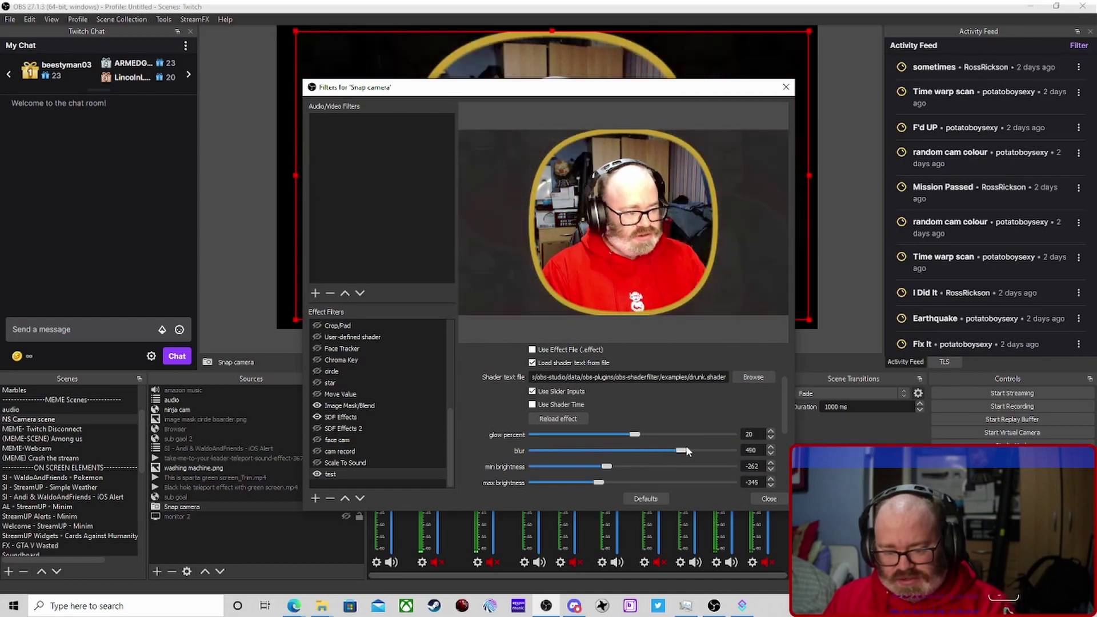
{"action": "scroll", "coordinate": [731, 434], "scroll_direction": "up", "scroll_amount": 2}
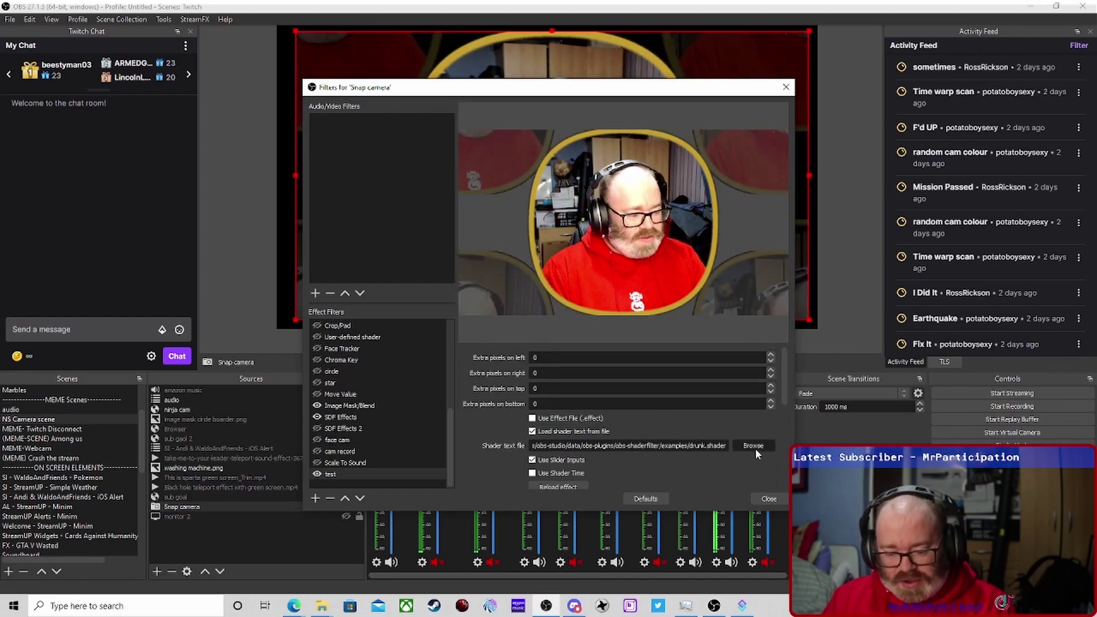
- Load frosted_glass.shader from the examples folder into the test filter
{"action": "left_click", "coordinate": [754, 445]}
{"action": "scroll", "coordinate": [536, 310], "scroll_direction": "down", "scroll_amount": 5}
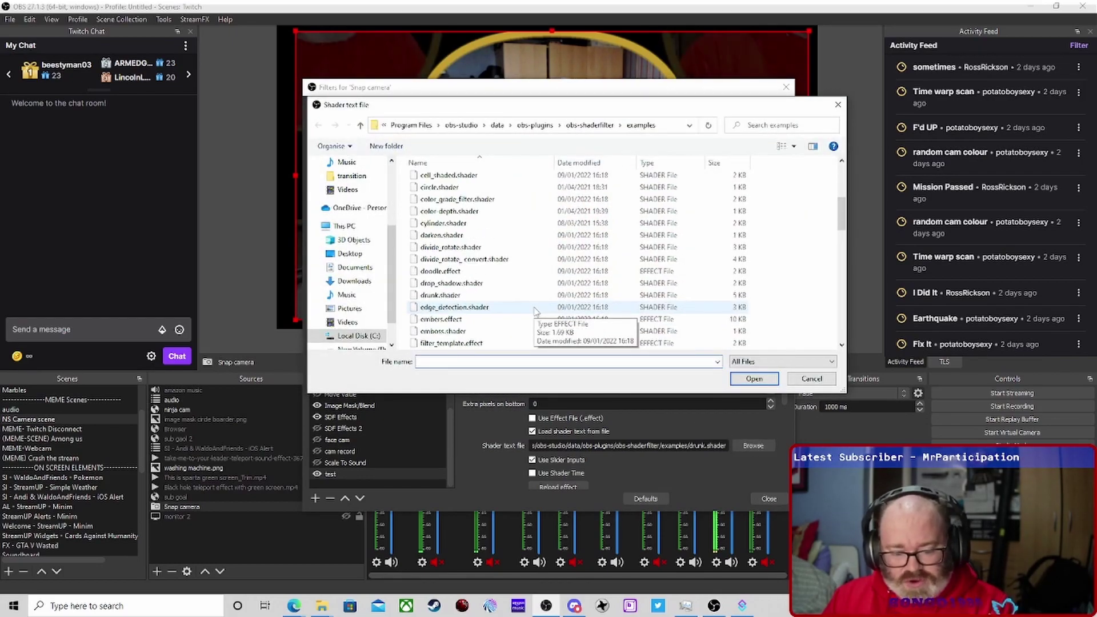
{"action": "scroll", "coordinate": [536, 311], "scroll_direction": "down", "scroll_amount": 2}
{"action": "left_click", "coordinate": [471, 331]}
{"action": "double_click", "coordinate": [471, 331]}
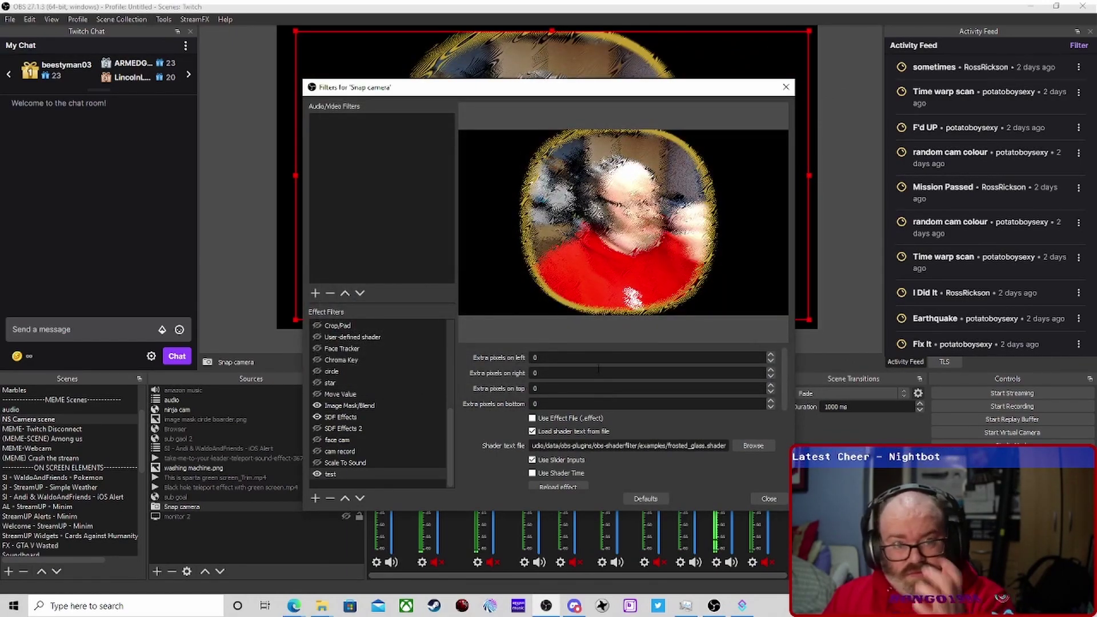
- Experiment with the frosted glass shader's alpha and amount sliders
{"action": "scroll", "coordinate": [477, 441], "scroll_direction": "down", "scroll_amount": 3}
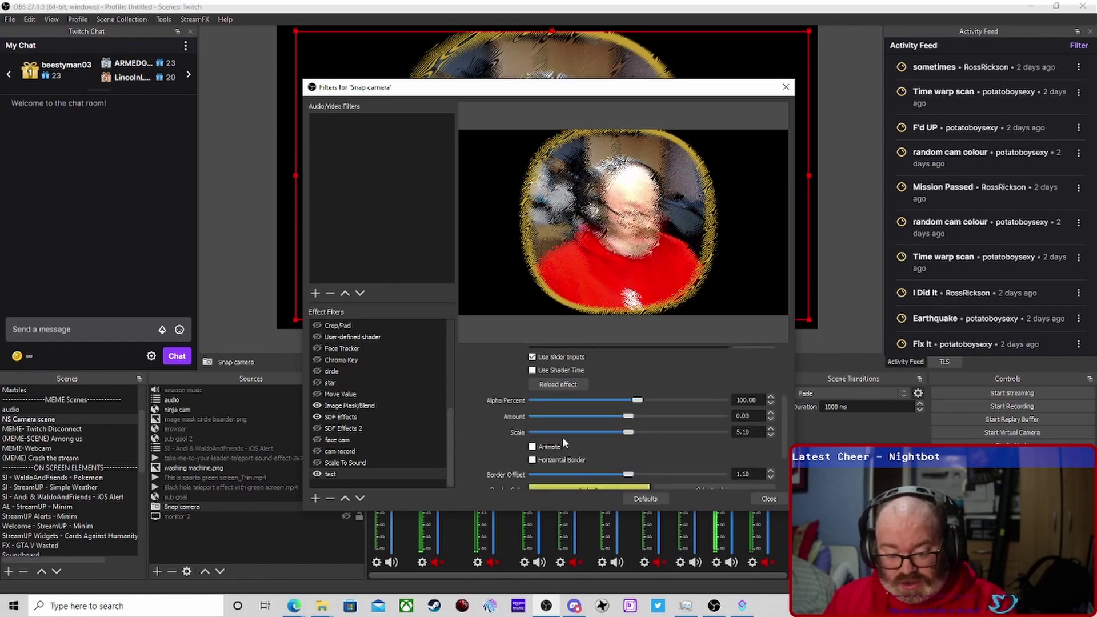
{"action": "left_click_drag", "start_coordinate": [639, 402], "coordinate": [630, 405]}
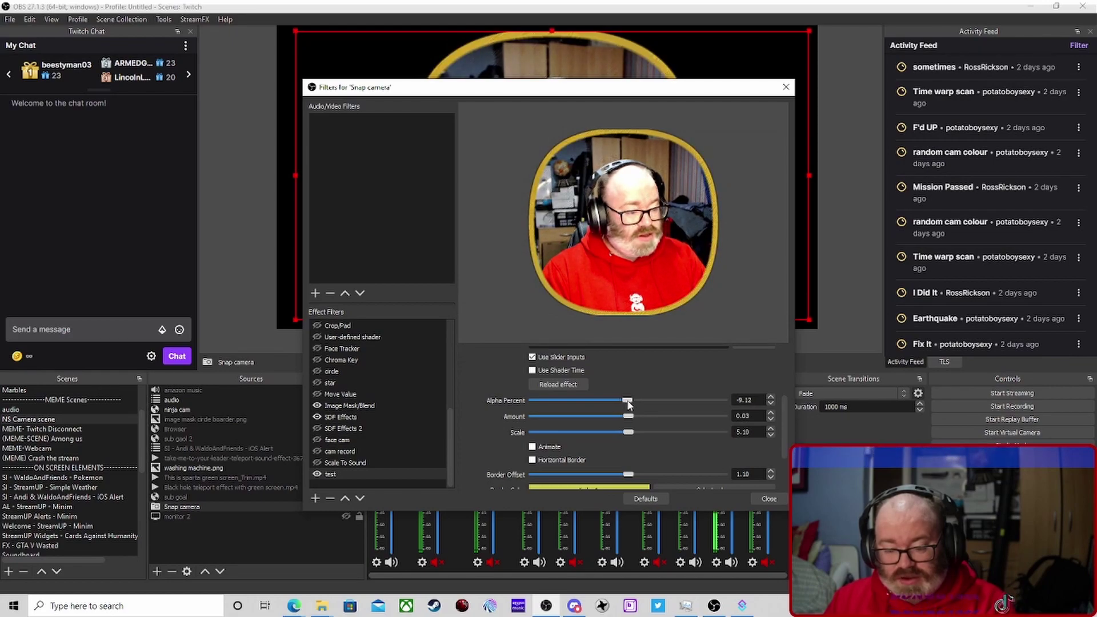
{"action": "left_click_drag", "start_coordinate": [628, 405], "coordinate": [648, 400]}
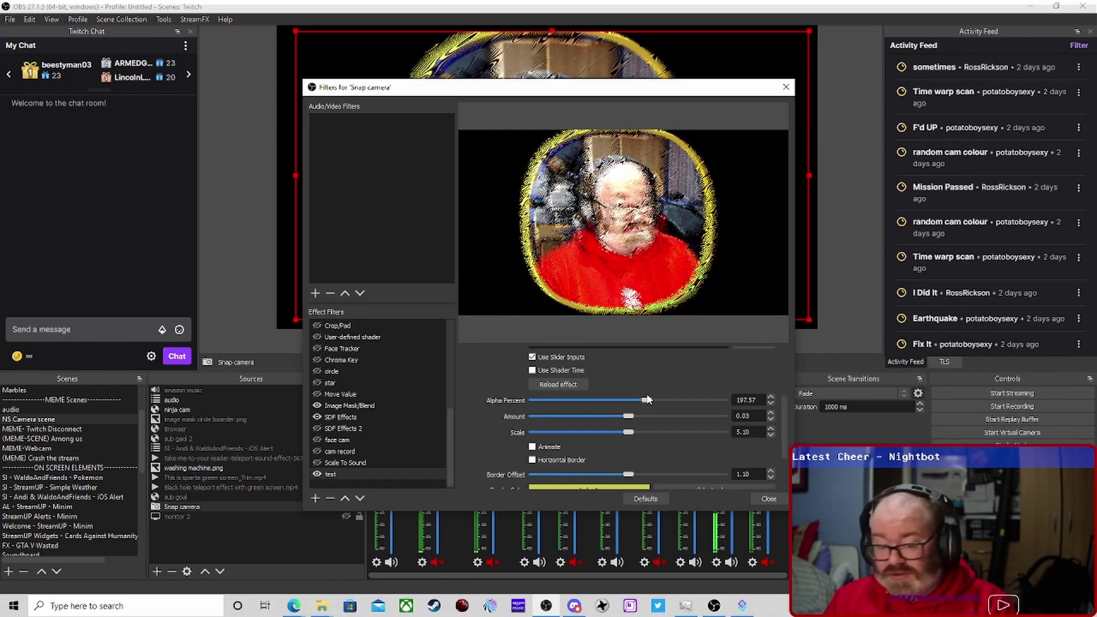
{"action": "mouse_move", "coordinate": [631, 419]}
{"action": "left_mouse_down"}
{"action": "mouse_move", "coordinate": [643, 419]}
{"action": "mouse_move", "coordinate": [622, 417]}
{"action": "left_mouse_up"}
{"action": "scroll", "coordinate": [596, 462], "scroll_direction": "up", "scroll_amount": 1}
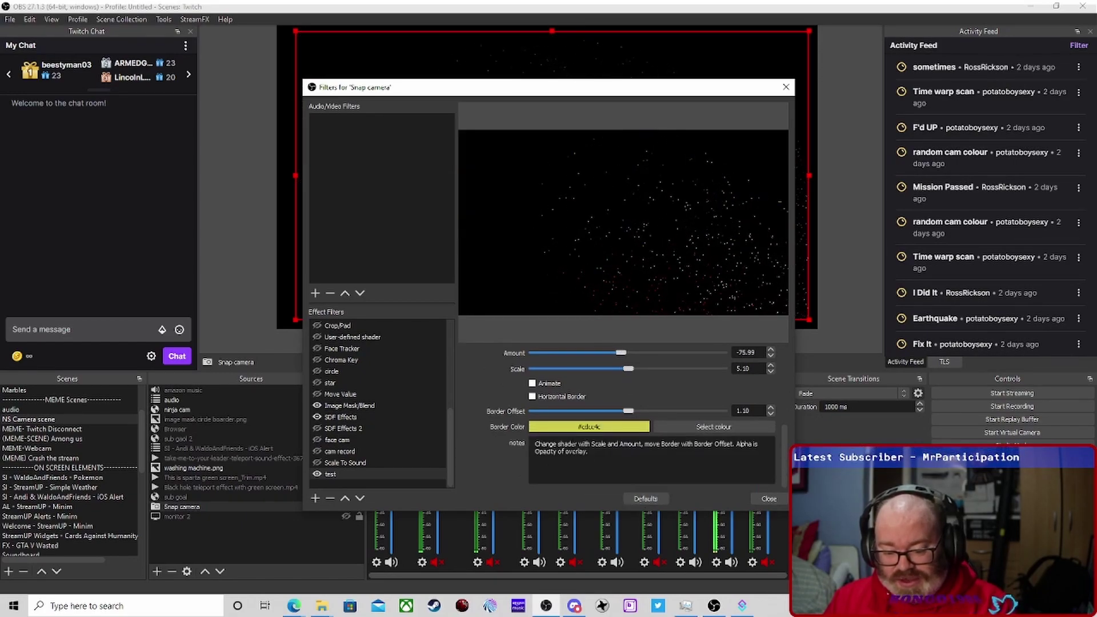
{"action": "scroll", "coordinate": [550, 450], "scroll_direction": "down", "scroll_amount": 2}
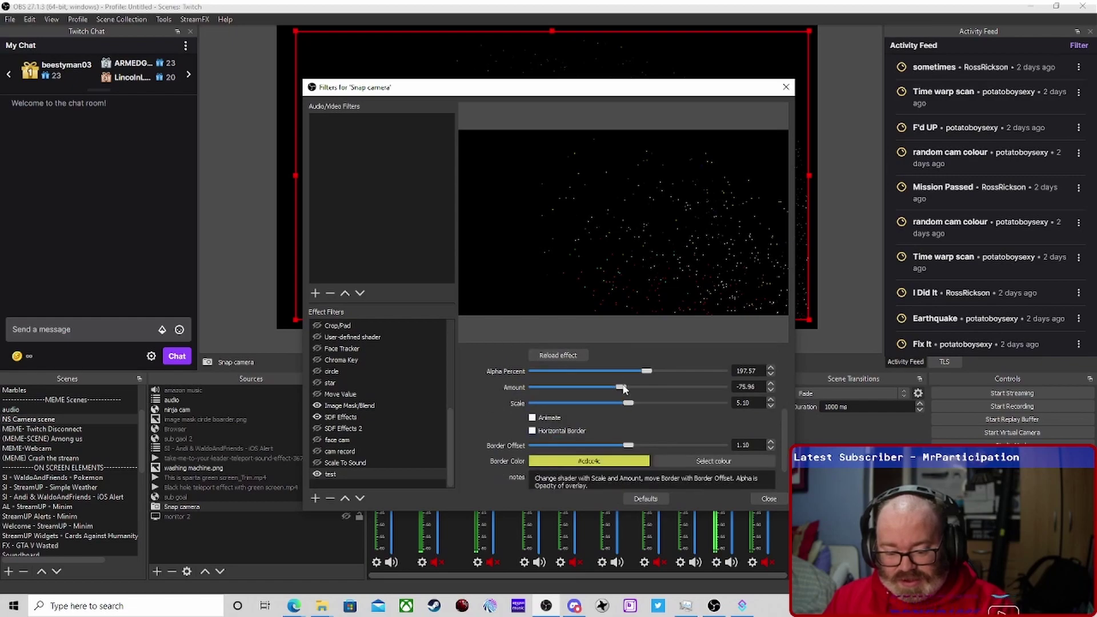
- Set Amount to 0, enable Horizontal Border, and change the border offset to 21.28
{"action": "left_click", "coordinate": [748, 387]}
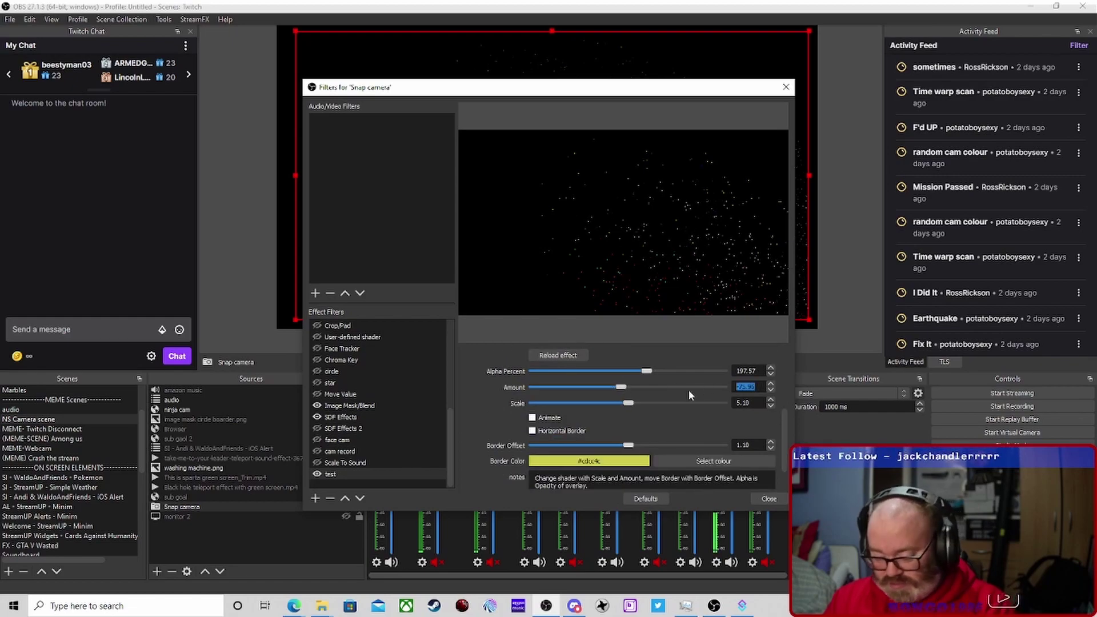
{"action": "type", "text": "0"}
{"action": "key", "text": "Return"}
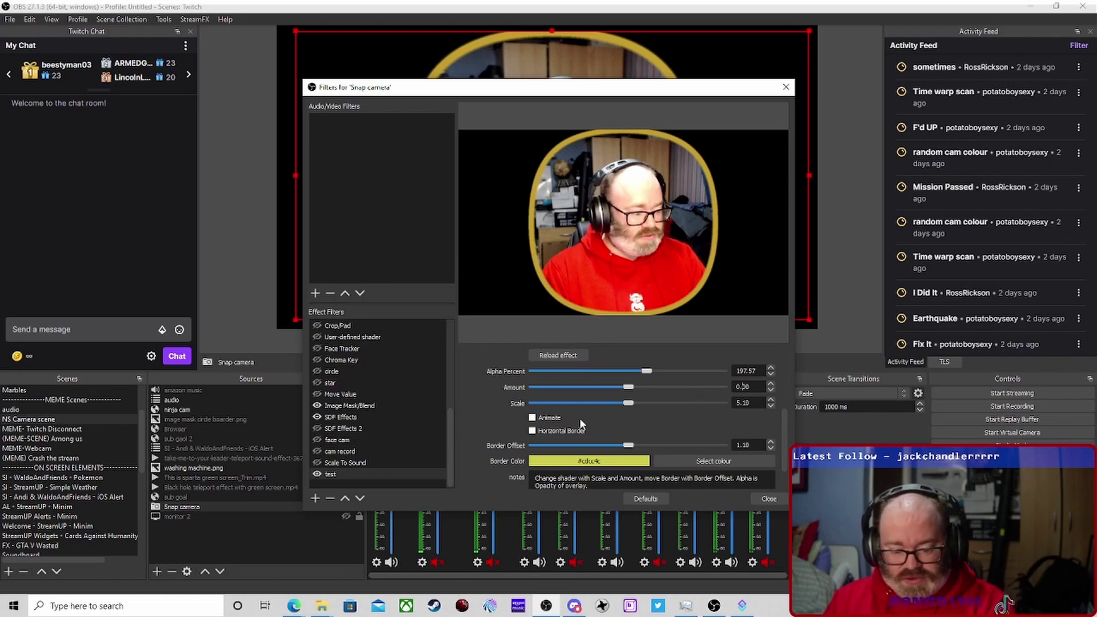
{"action": "left_click", "coordinate": [532, 430]}
{"action": "scroll", "coordinate": [509, 428], "scroll_direction": "down", "scroll_amount": 2}
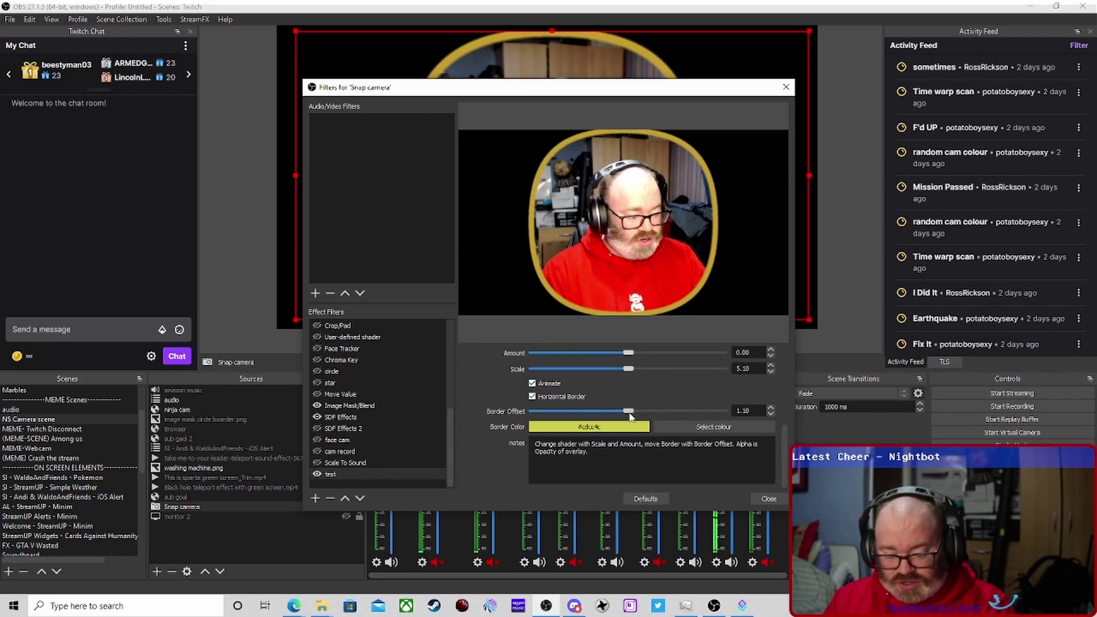
{"action": "left_click_drag", "start_coordinate": [665, 416], "coordinate": [608, 415]}
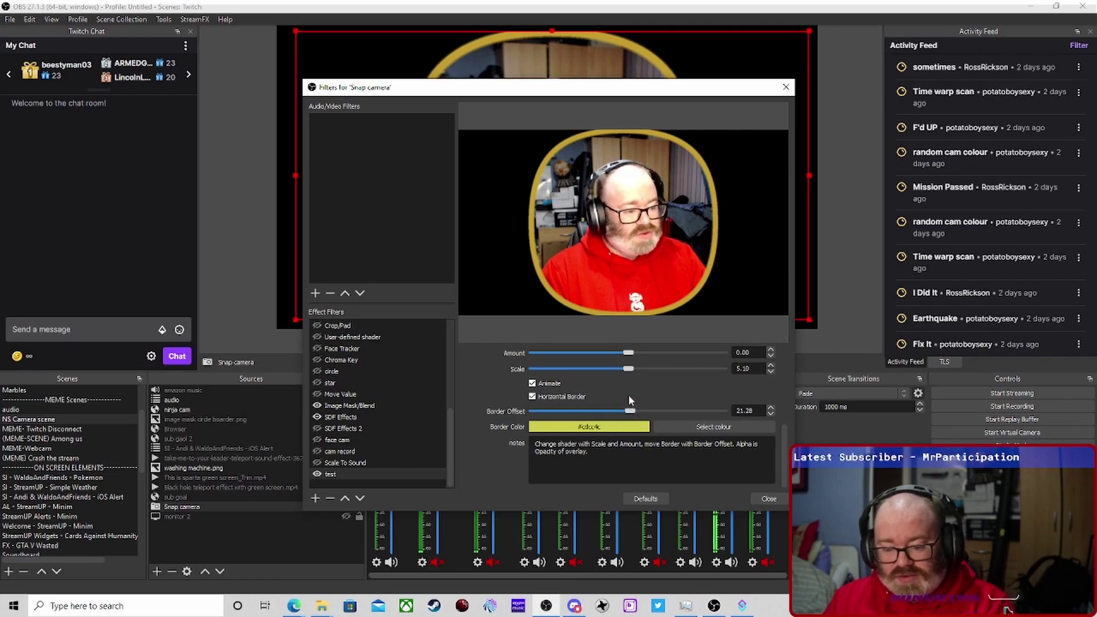
{"action": "scroll", "coordinate": [629, 397], "scroll_direction": "up", "scroll_amount": 5}
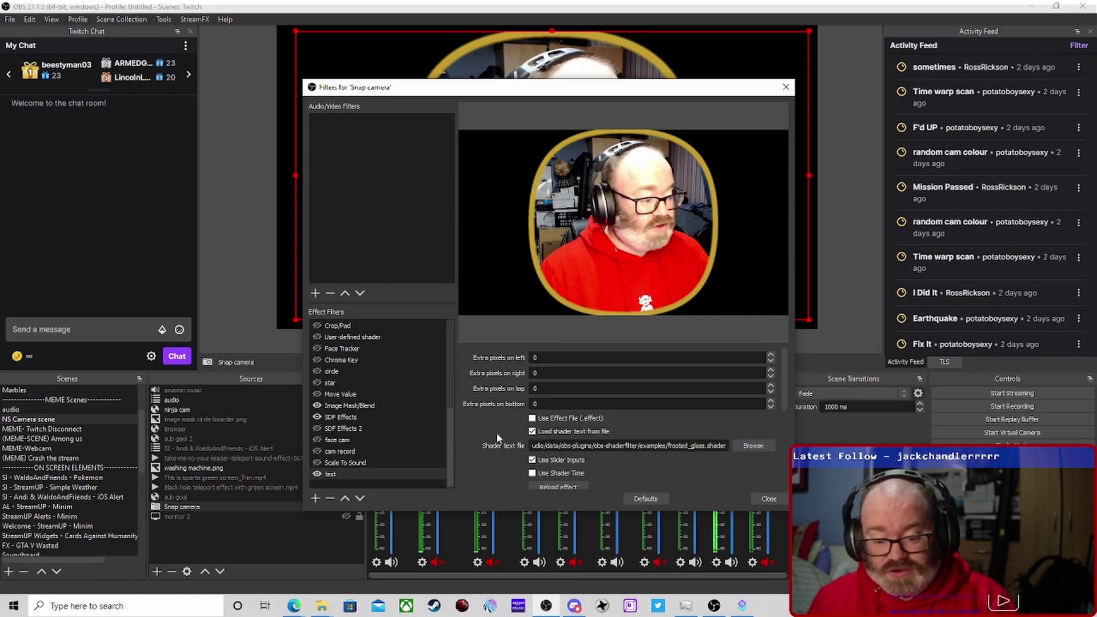
- Load glass.shader from the examples folder into the test filter
{"action": "left_click", "coordinate": [755, 446]}
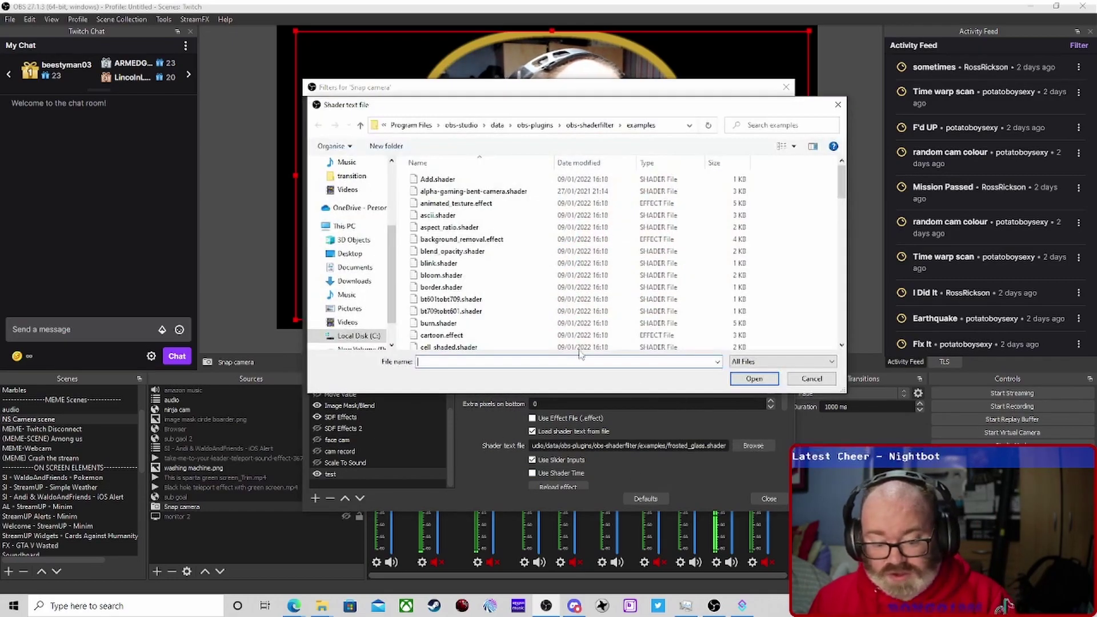
{"action": "scroll", "coordinate": [531, 339], "scroll_direction": "down", "scroll_amount": 1}
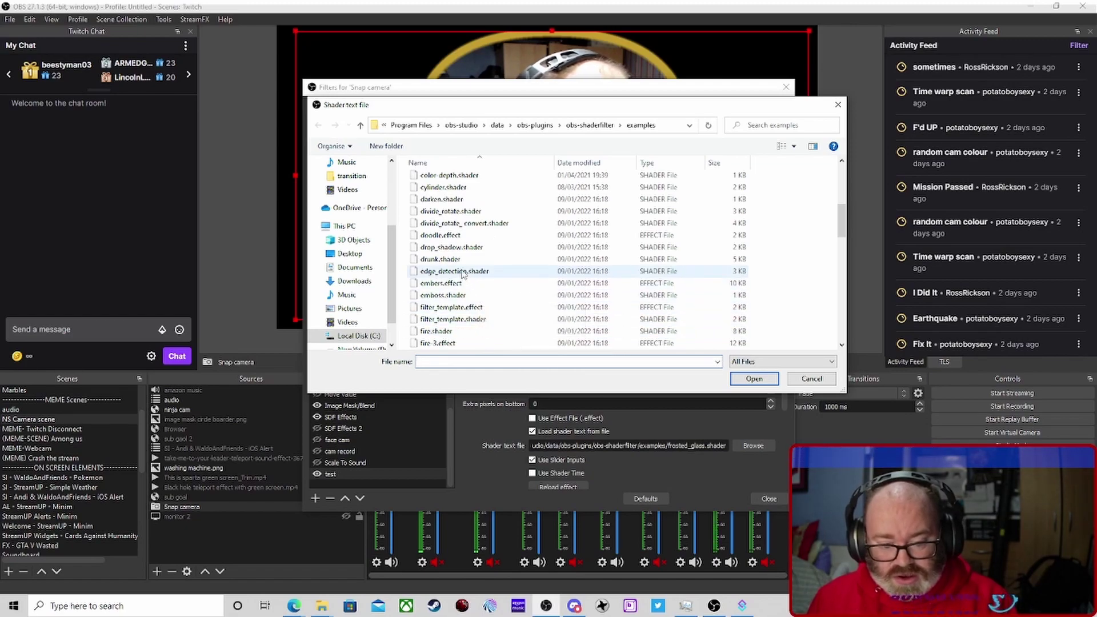
{"action": "scroll", "coordinate": [480, 286], "scroll_direction": "down", "scroll_amount": 5}
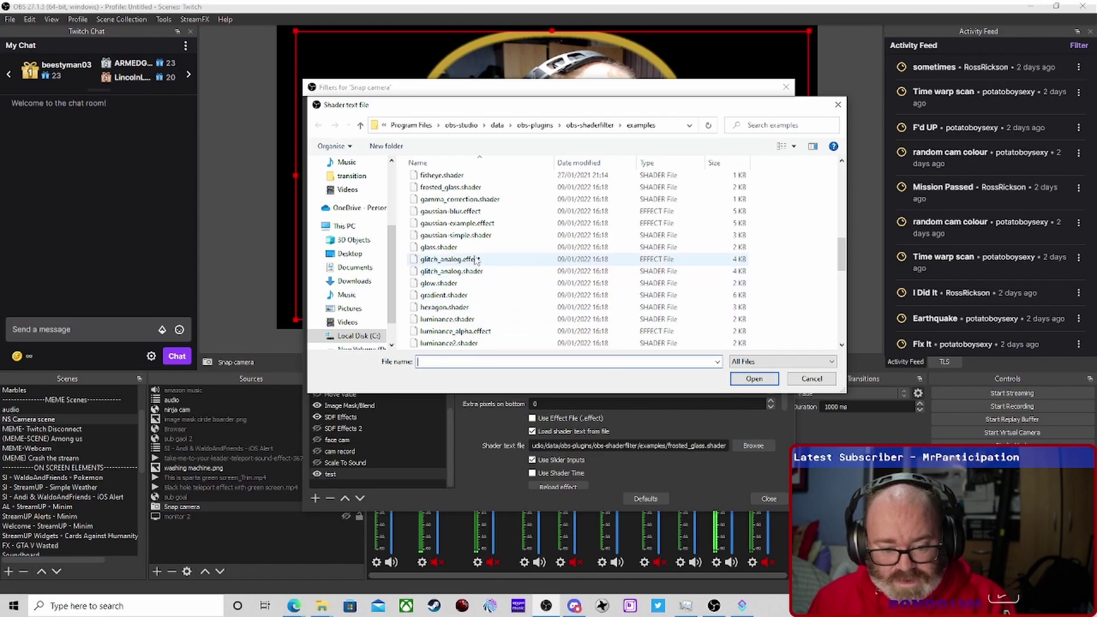
{"action": "left_click", "coordinate": [466, 250]}
{"action": "left_click", "coordinate": [755, 379]}
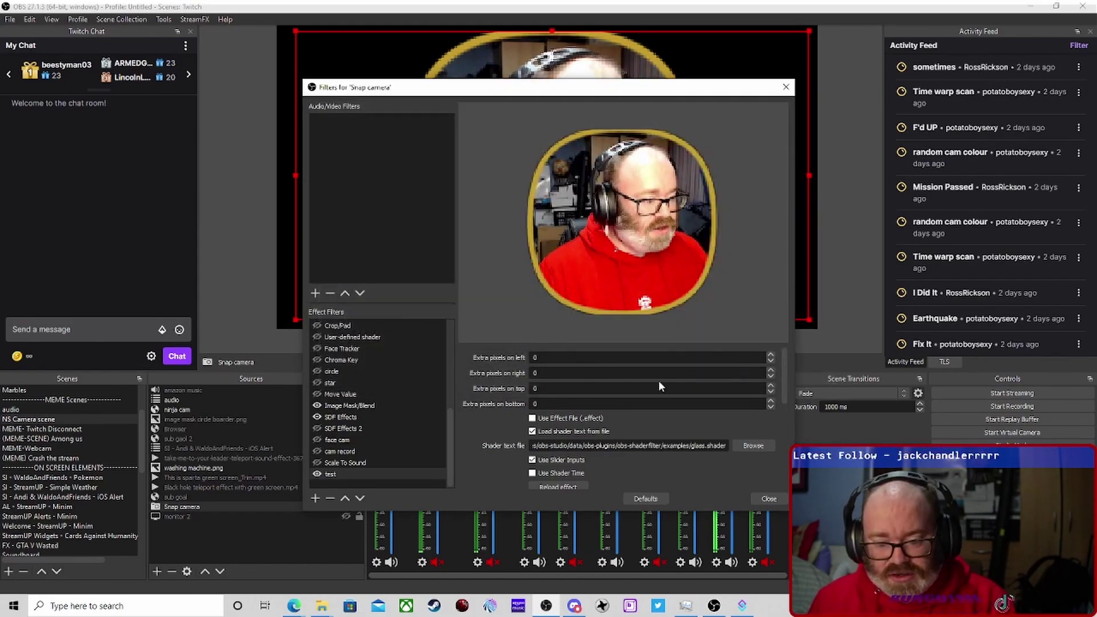
- Raise the glass shader's Alpha Percent to 848.02, then reopen the shader file chooser
{"action": "scroll", "coordinate": [496, 451], "scroll_direction": "down", "scroll_amount": 2}
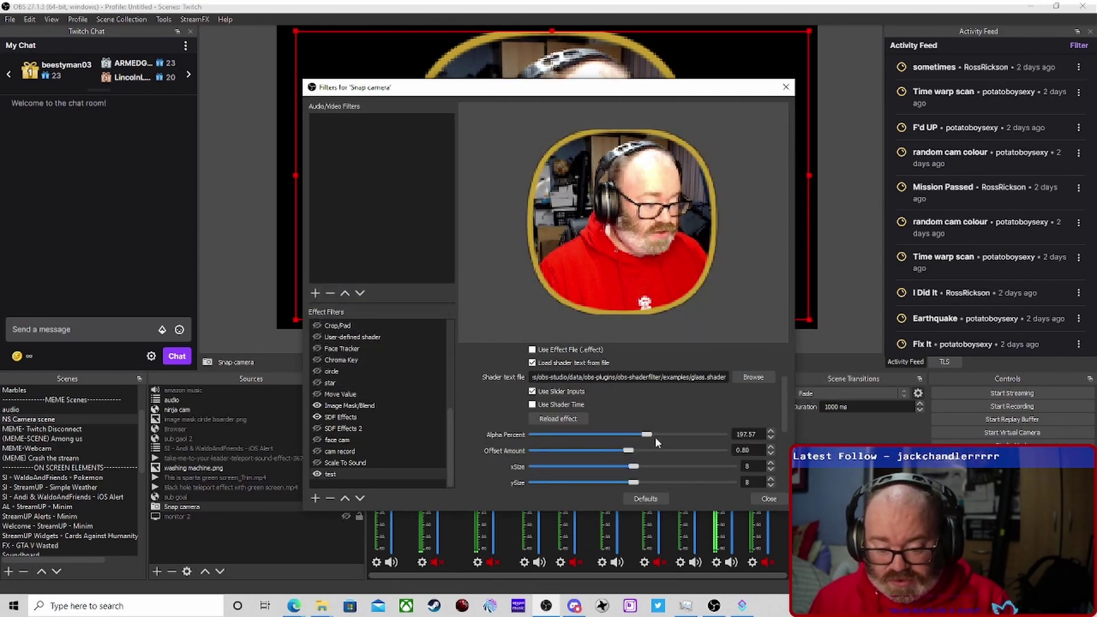
{"action": "left_click_drag", "start_coordinate": [648, 437], "coordinate": [708, 436]}
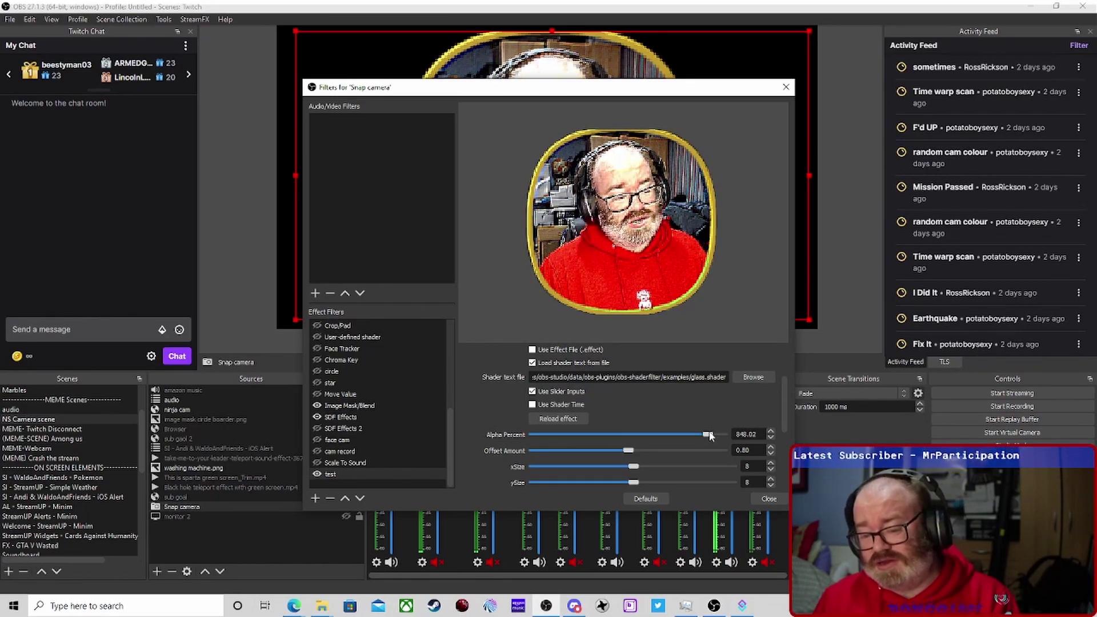
{"action": "scroll", "coordinate": [693, 429], "scroll_direction": "up", "scroll_amount": 2}
{"action": "left_click", "coordinate": [753, 445]}
{"action": "scroll", "coordinate": [483, 323], "scroll_direction": "down", "scroll_amount": 15}
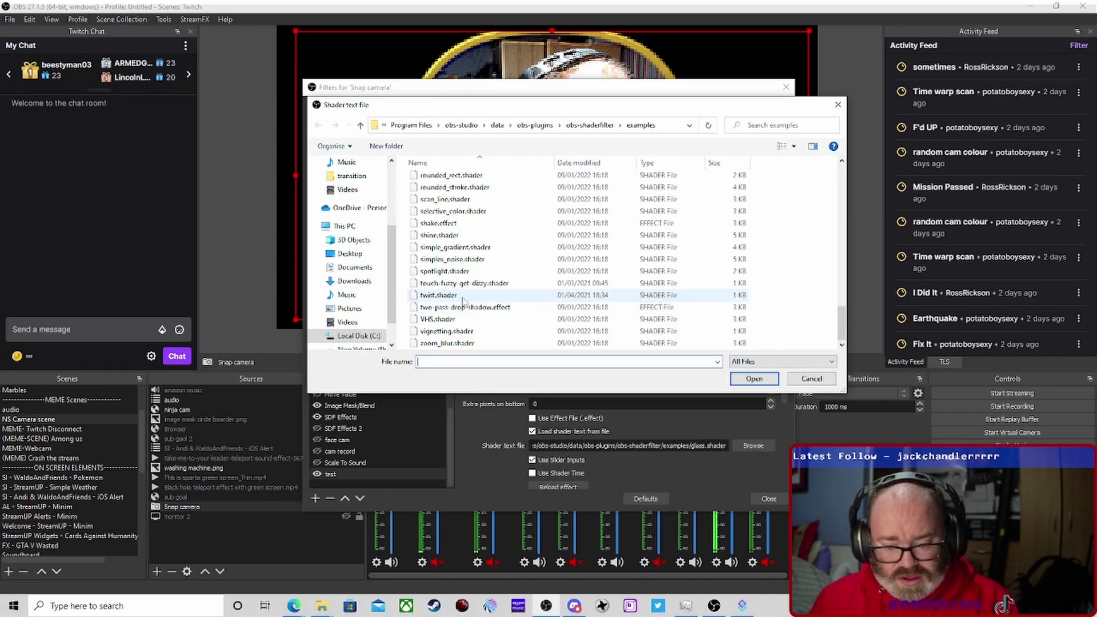
- Load twist.shader and set power 215.81, rotation 440.73, center x -217, center y 26
{"action": "left_click", "coordinate": [439, 295]}
{"action": "left_click", "coordinate": [755, 379]}
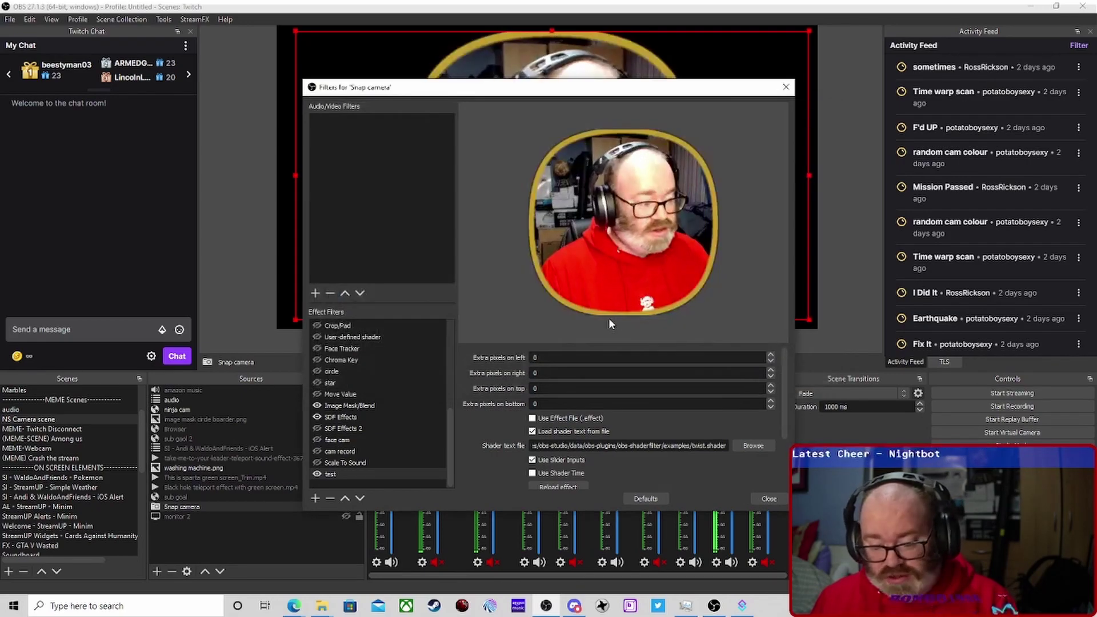
{"action": "scroll", "coordinate": [490, 449], "scroll_direction": "down", "scroll_amount": 2}
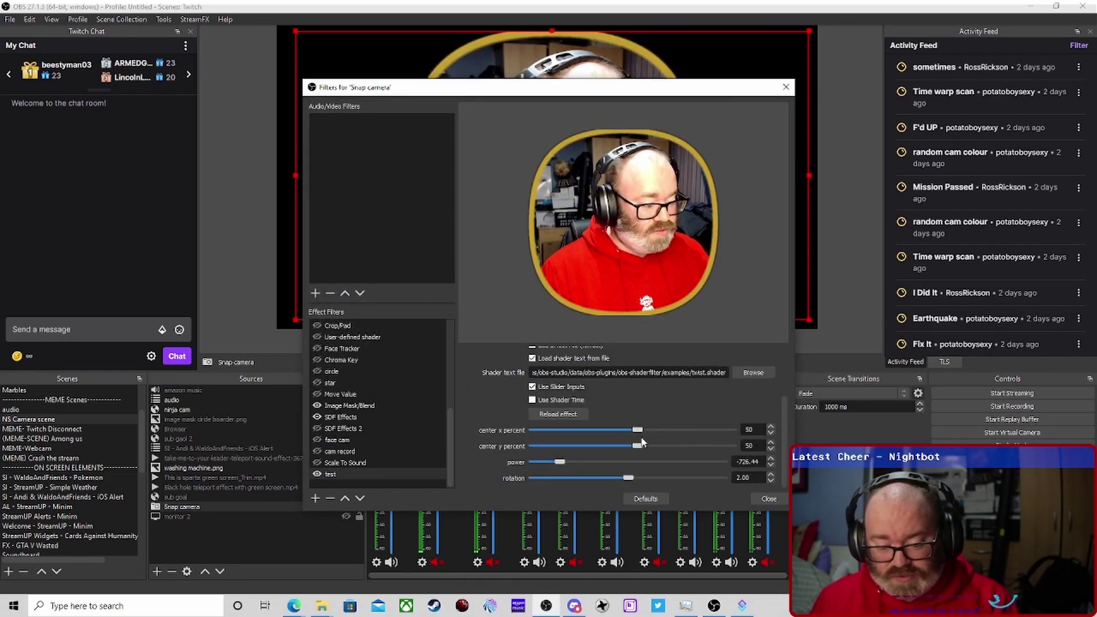
{"action": "left_click", "coordinate": [568, 463]}
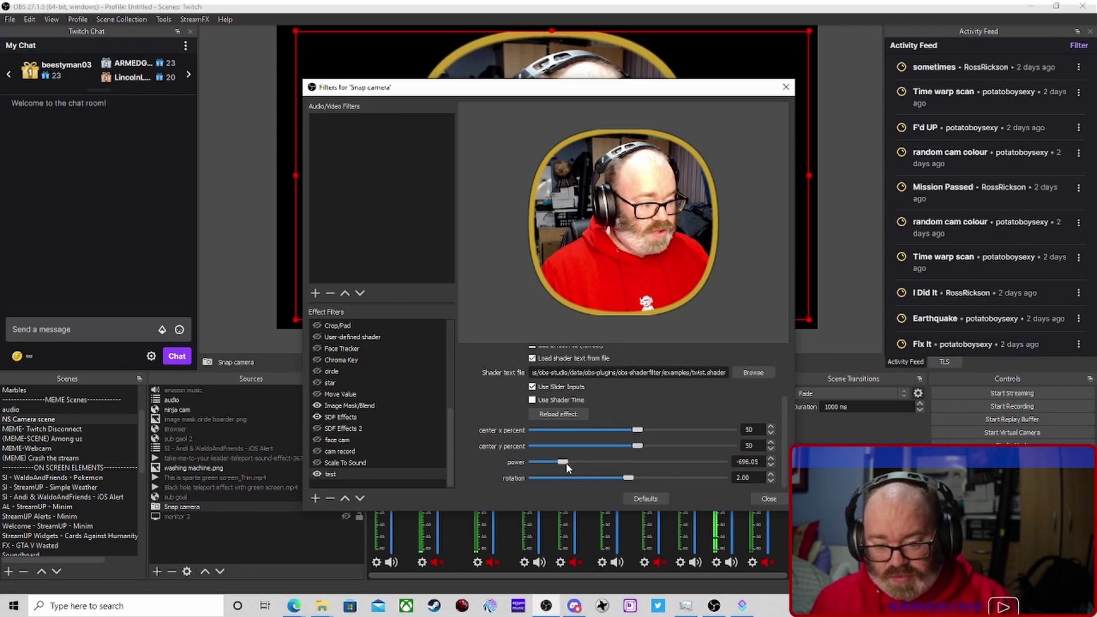
{"action": "left_click_drag", "start_coordinate": [575, 464], "coordinate": [672, 481]}
{"action": "left_click_drag", "start_coordinate": [646, 431], "coordinate": [647, 463]}
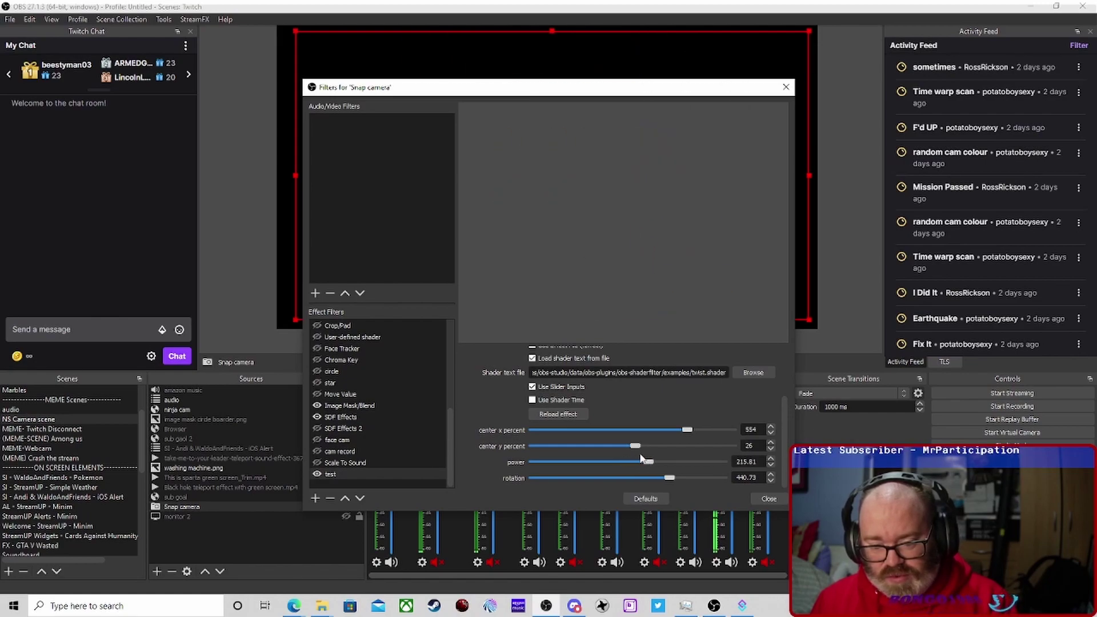
{"action": "left_click_drag", "start_coordinate": [687, 431], "coordinate": [611, 433]}
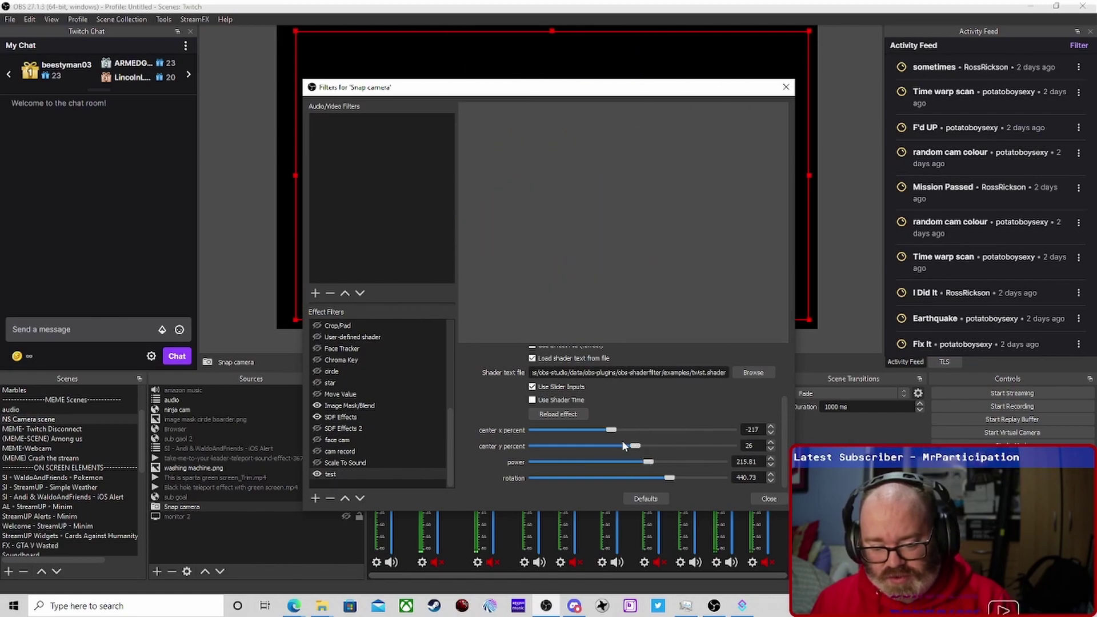
{"action": "scroll", "coordinate": [657, 422], "scroll_direction": "up", "scroll_amount": 3}
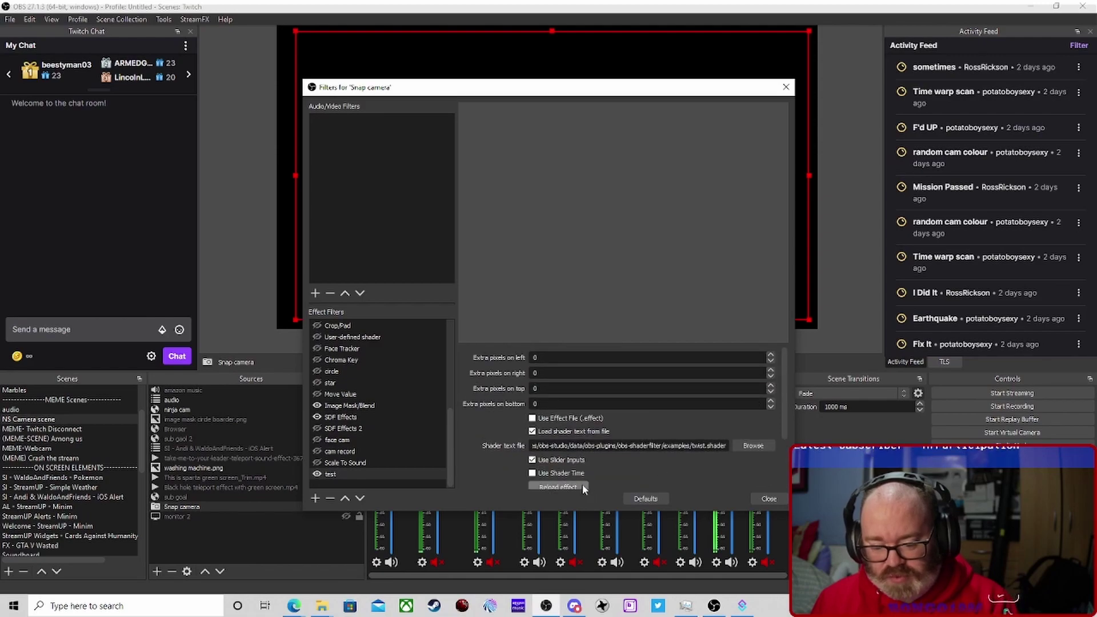
- Load VHS.shader from the examples folder as the webcam's shader
{"action": "left_click", "coordinate": [737, 444]}
{"action": "scroll", "coordinate": [503, 303], "scroll_direction": "down", "scroll_amount": 12}
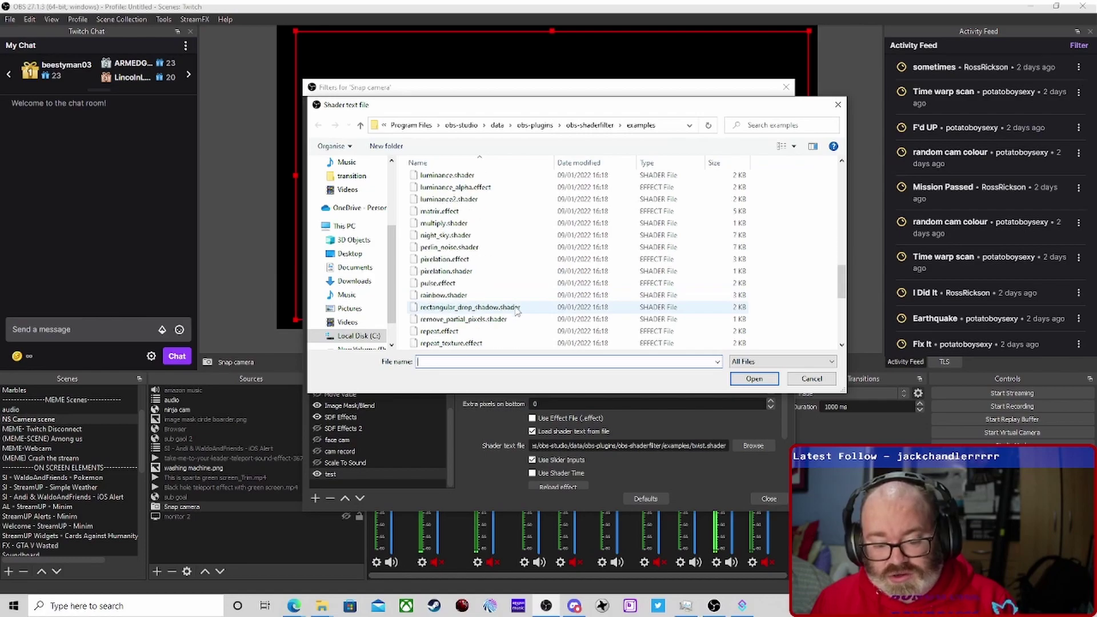
{"action": "left_click", "coordinate": [503, 321]}
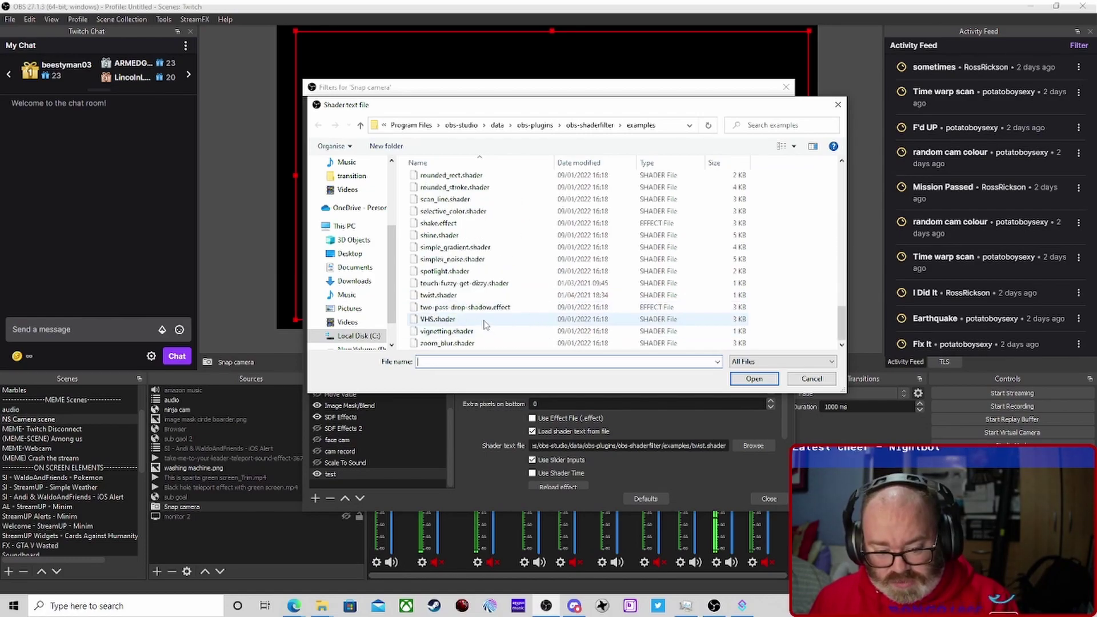
{"action": "left_click", "coordinate": [746, 379]}
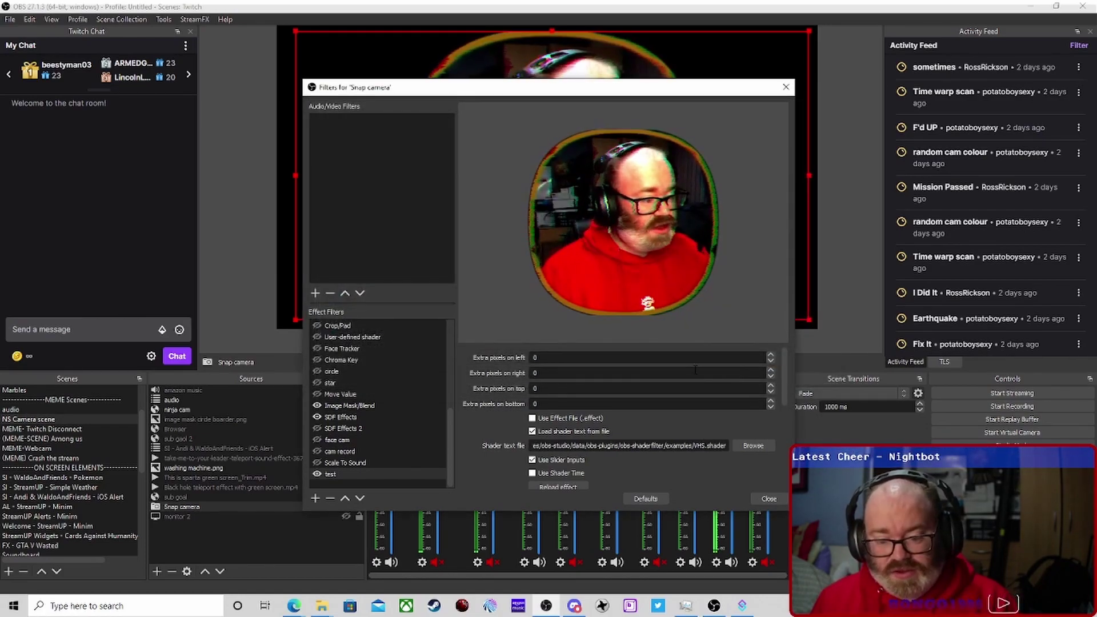